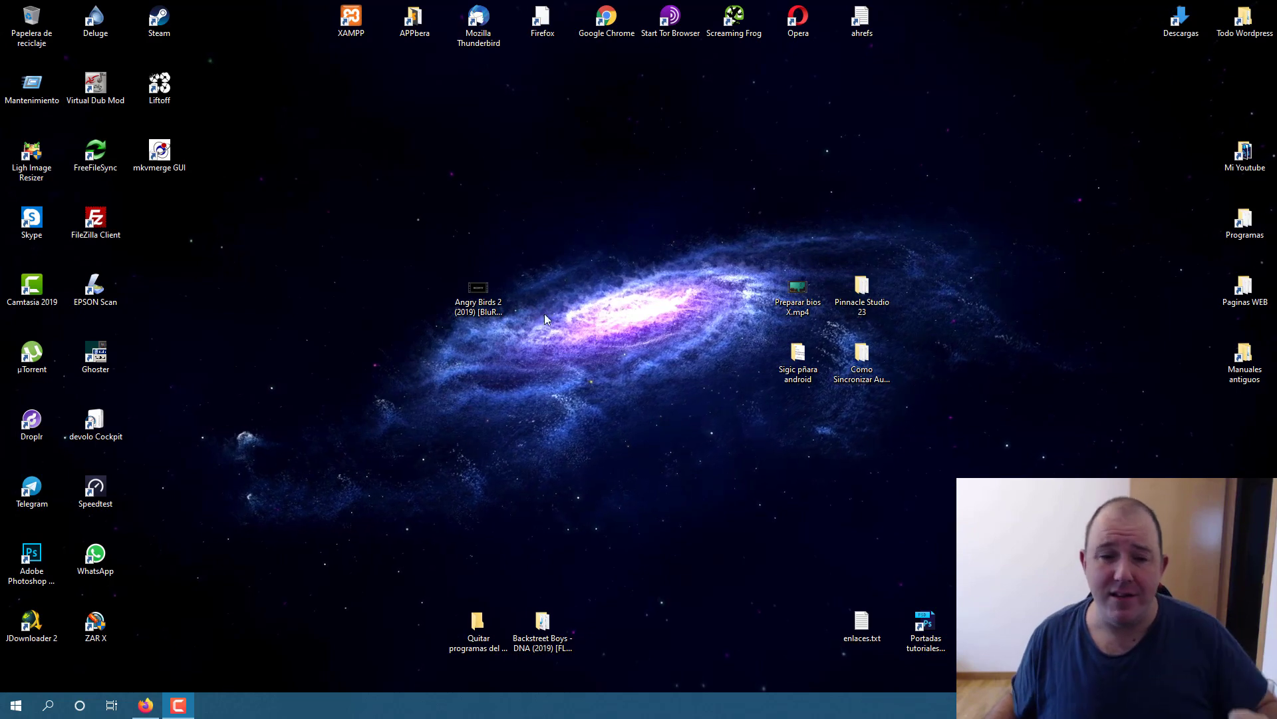
Play the Angry Birds 2 video from the desktop, skip ahead in the film and raise the volume to check its sound
double_click(485, 304)
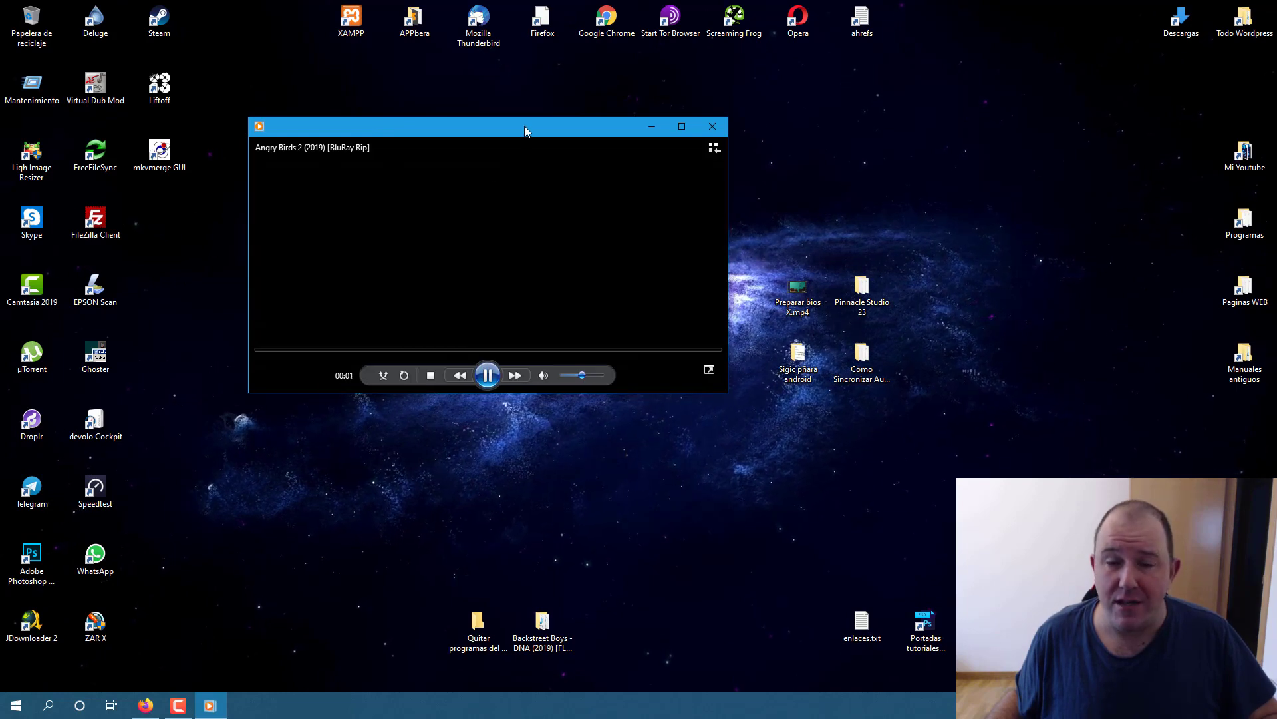
drag(522, 126, 458, 180)
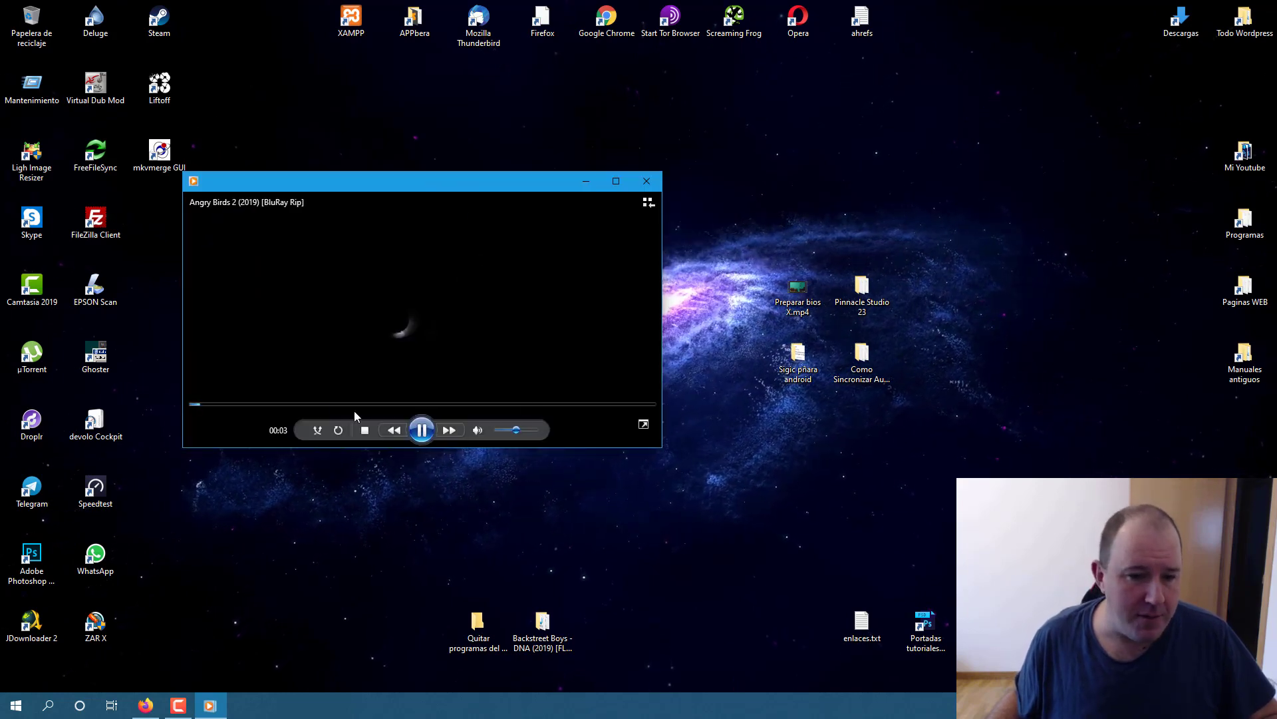
click(230, 404)
drag(518, 430, 534, 431)
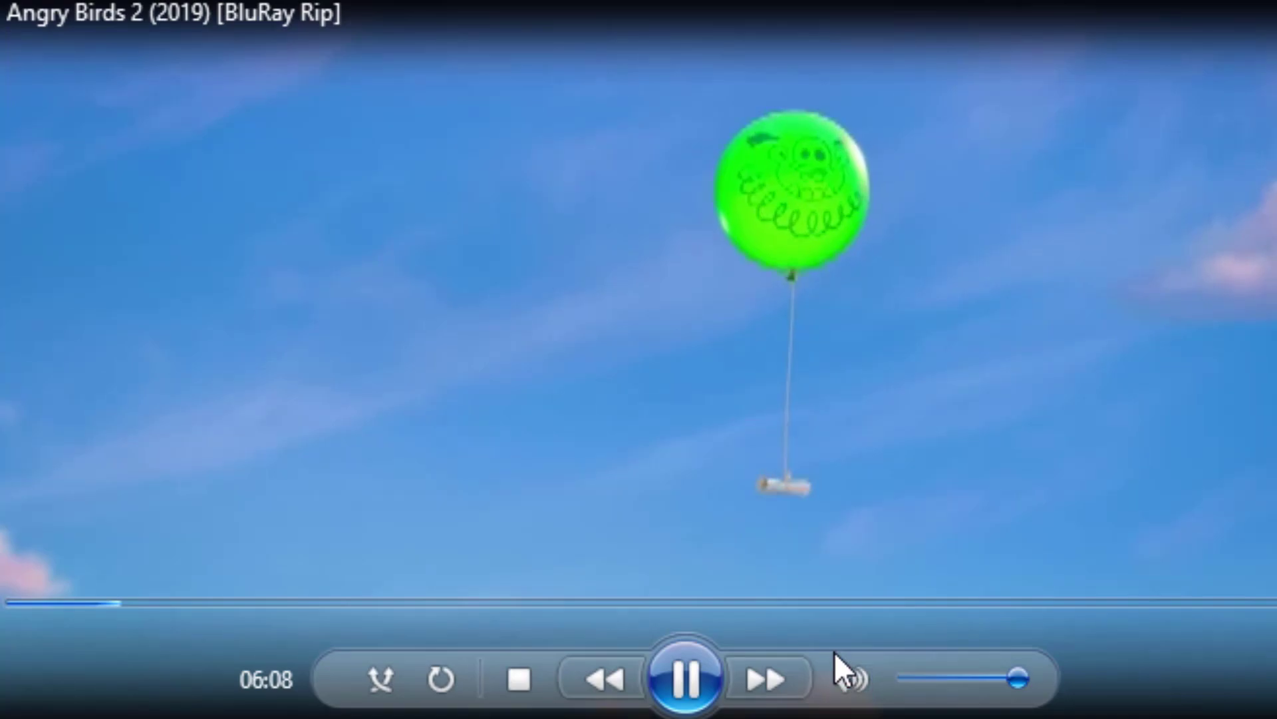
click(805, 678)
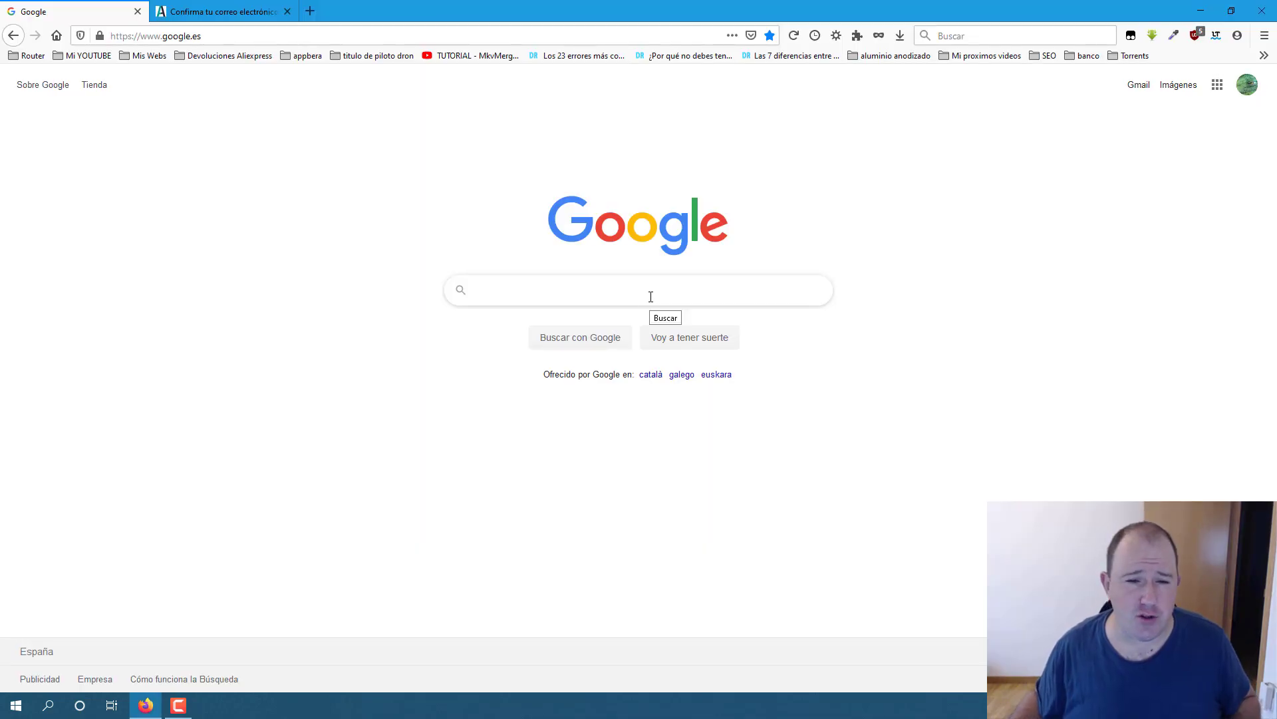
Switch to Firefox, search Google for "videolan" and open the official VideoLAN website
click(651, 296)
text(vid)
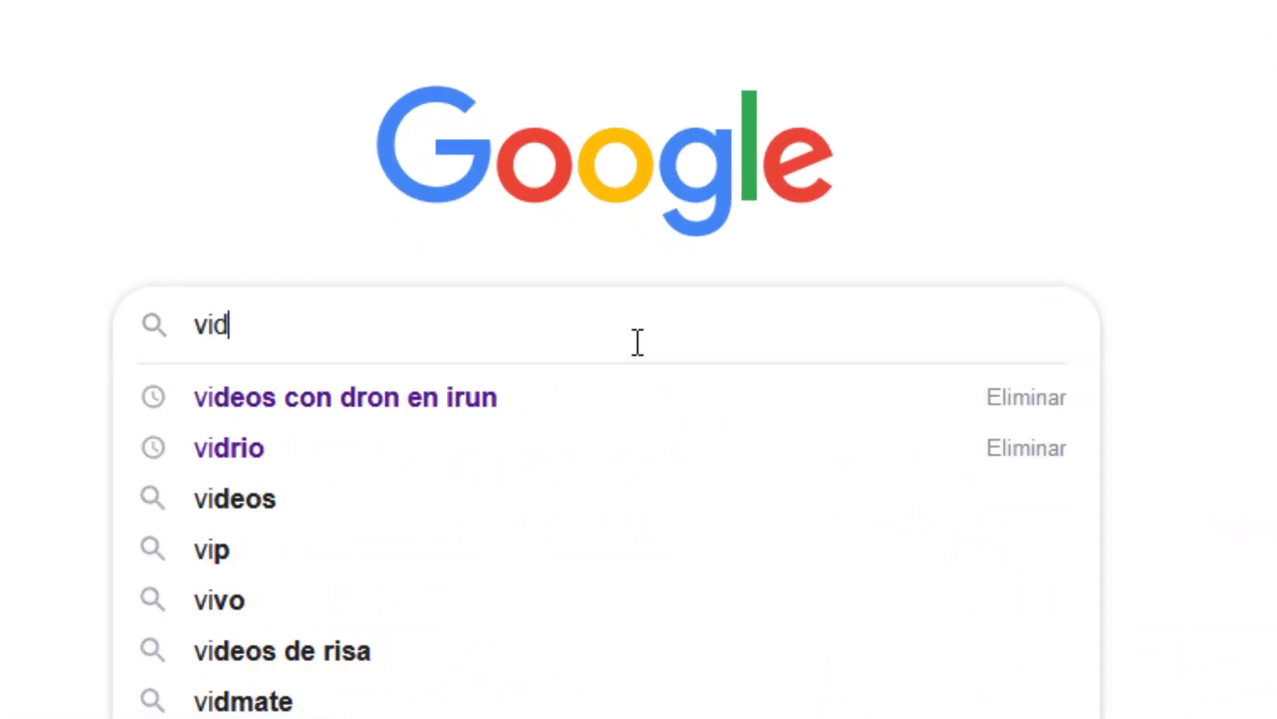
text(eolan)
key(Return)
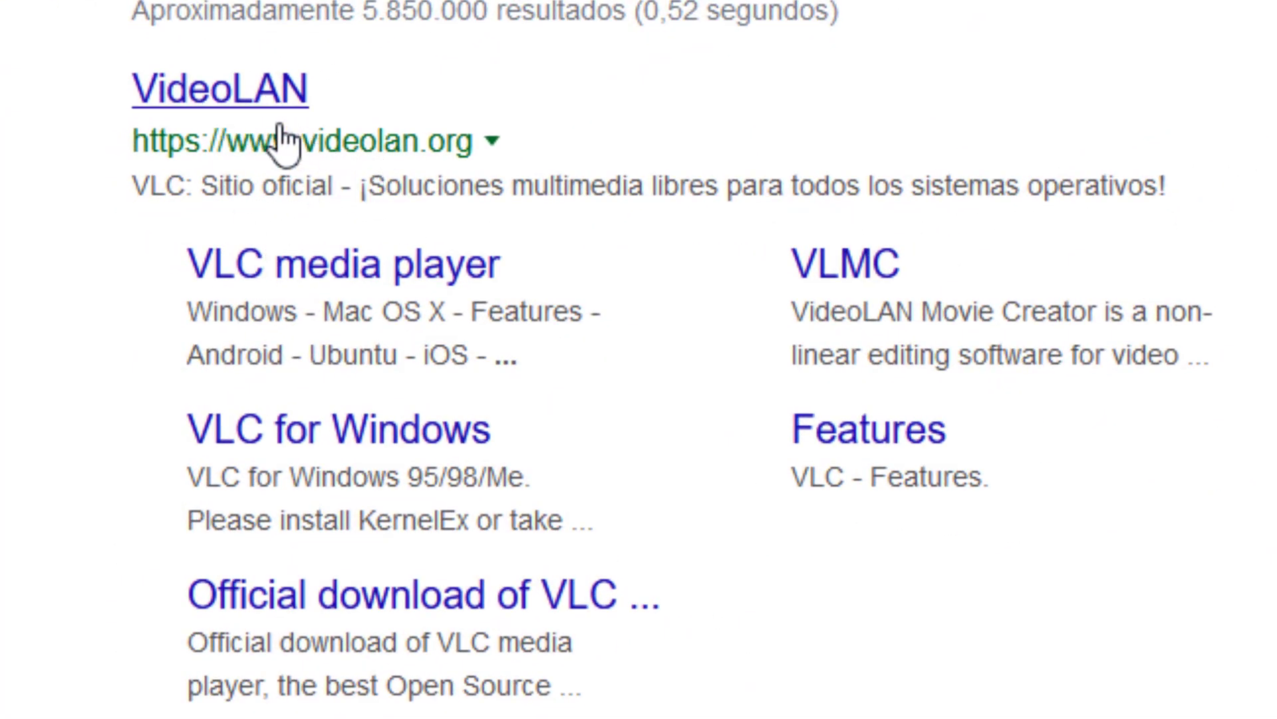
click(252, 93)
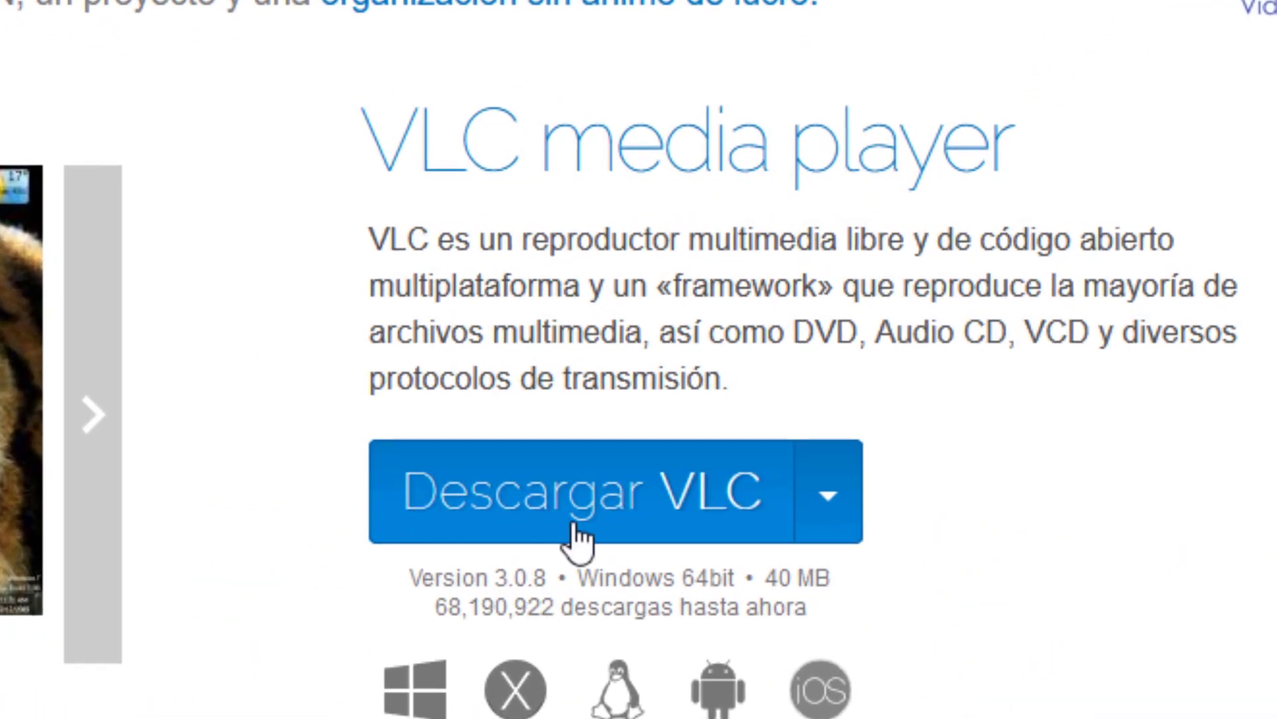
Download the VLC 3.0.8 installer for Windows 64-bit, save the file and close the browser
click(723, 526)
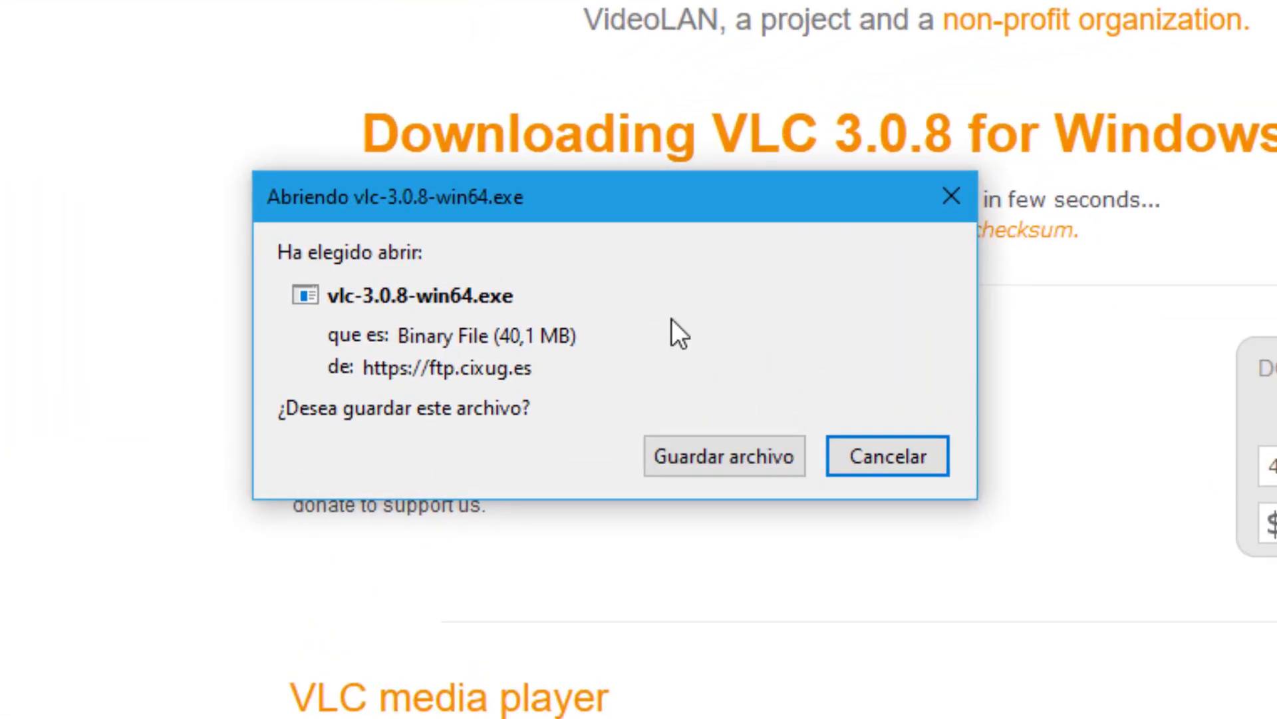
click(837, 481)
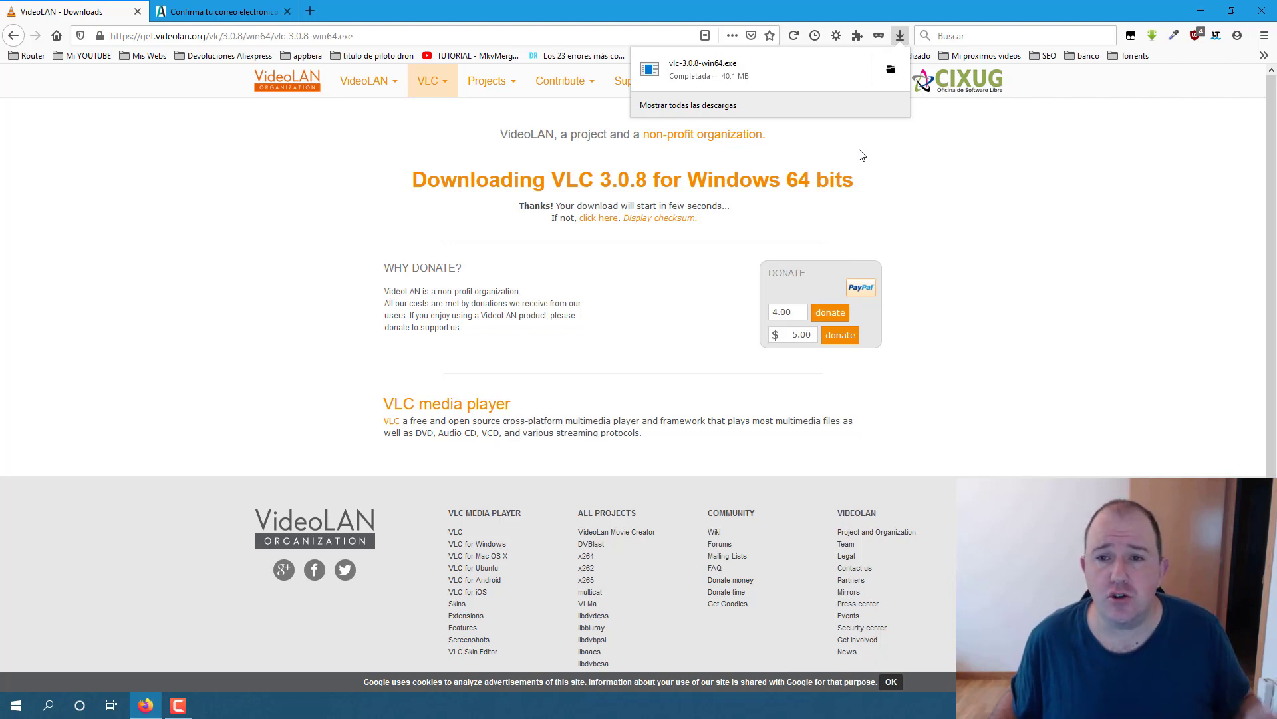
click(1256, 18)
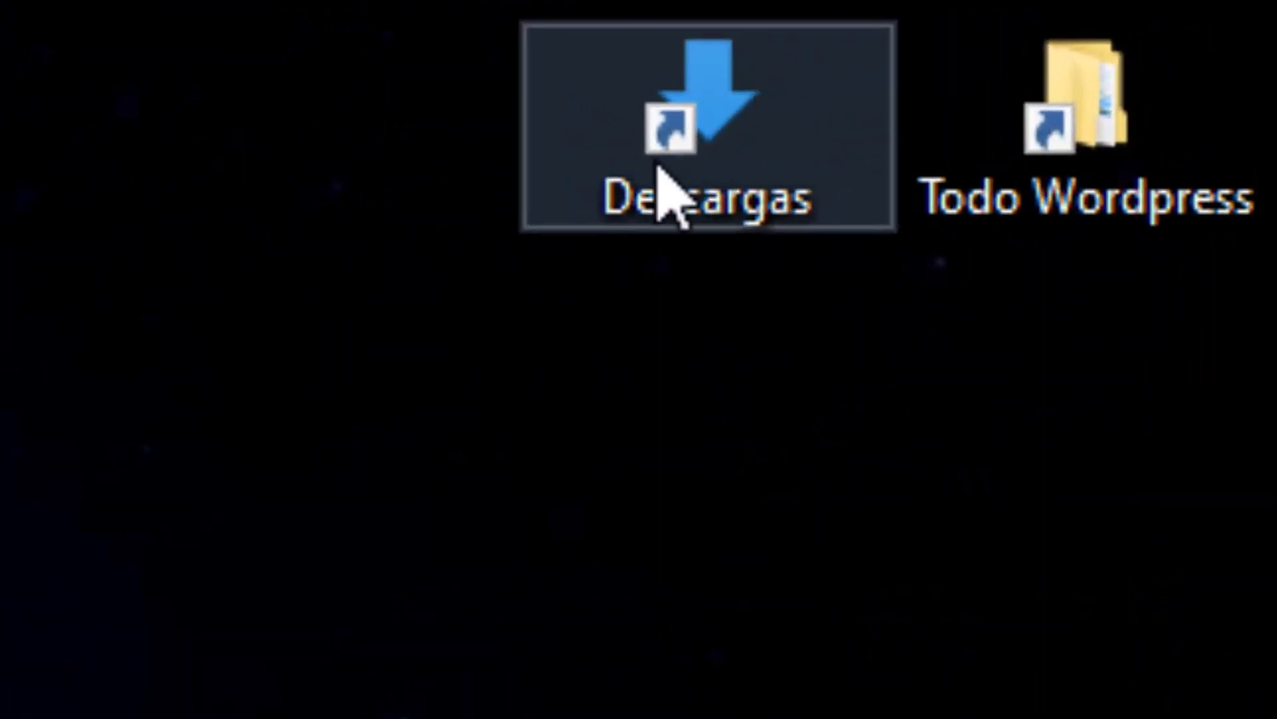
Run vlc-3.0.8-win64.exe from the Descargas folder and accept Español as the installer language
double_click(685, 148)
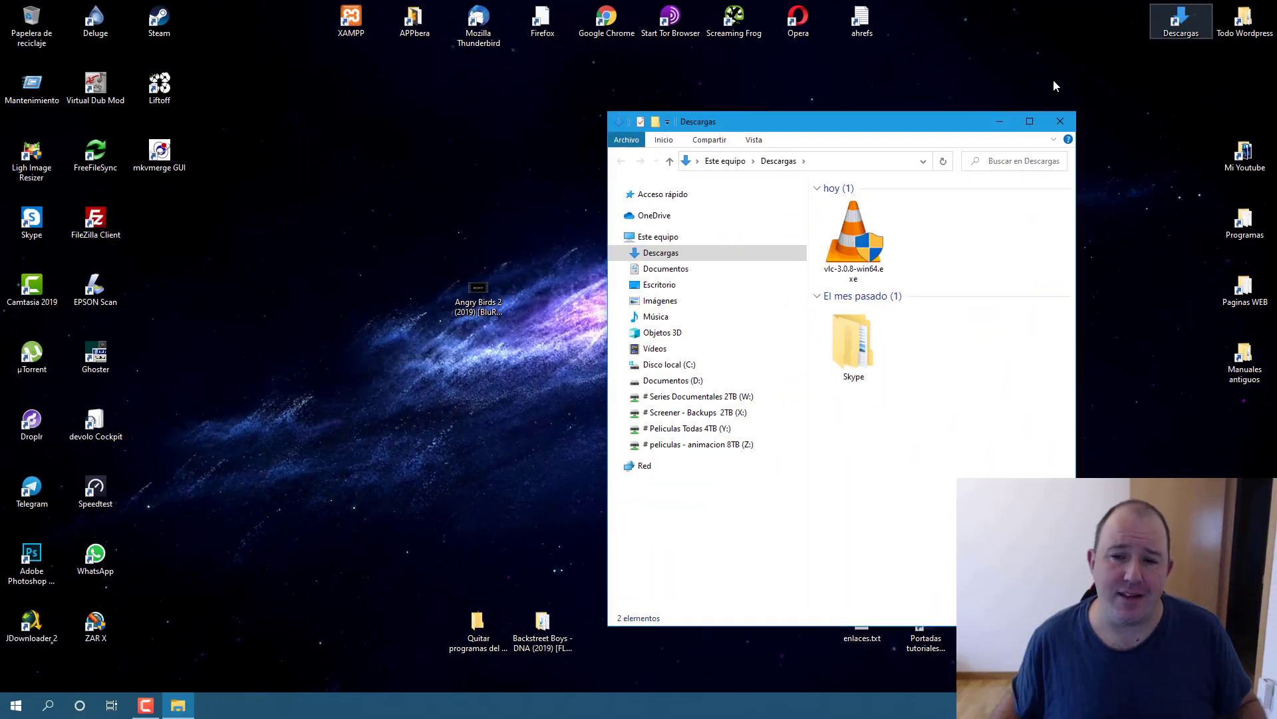
drag(905, 121, 692, 89)
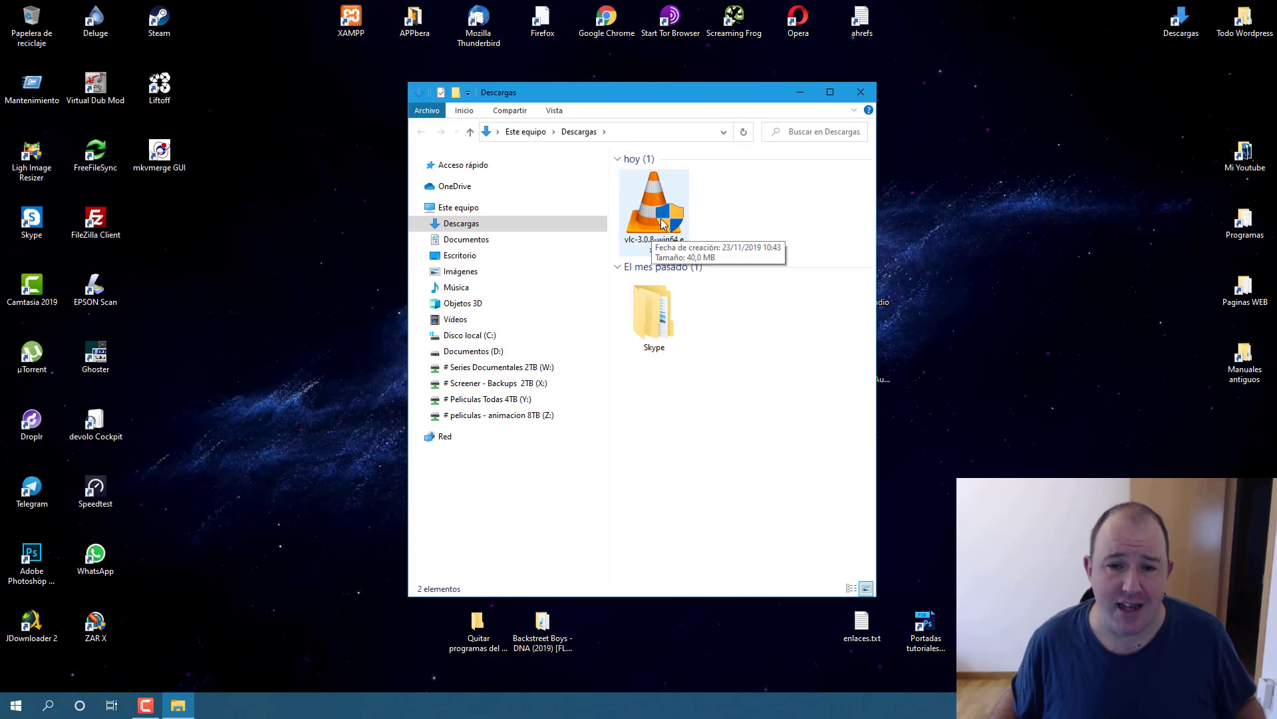
click(662, 223)
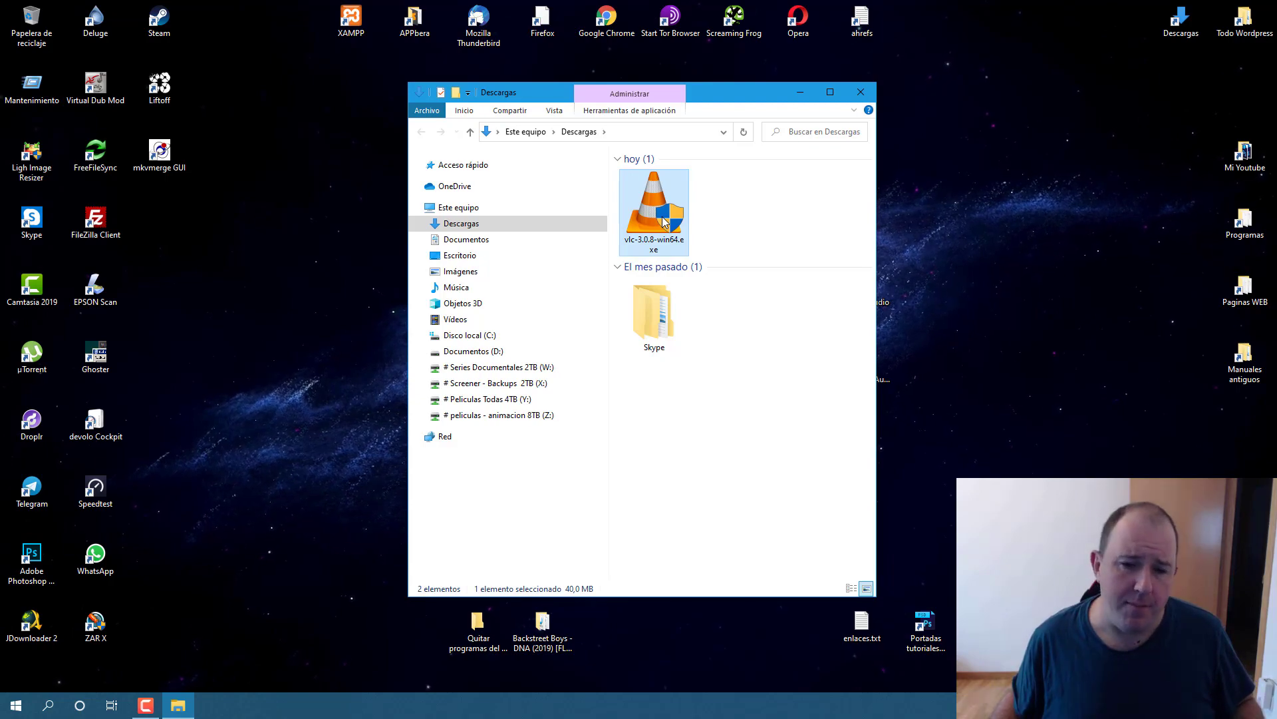
double_click(663, 221)
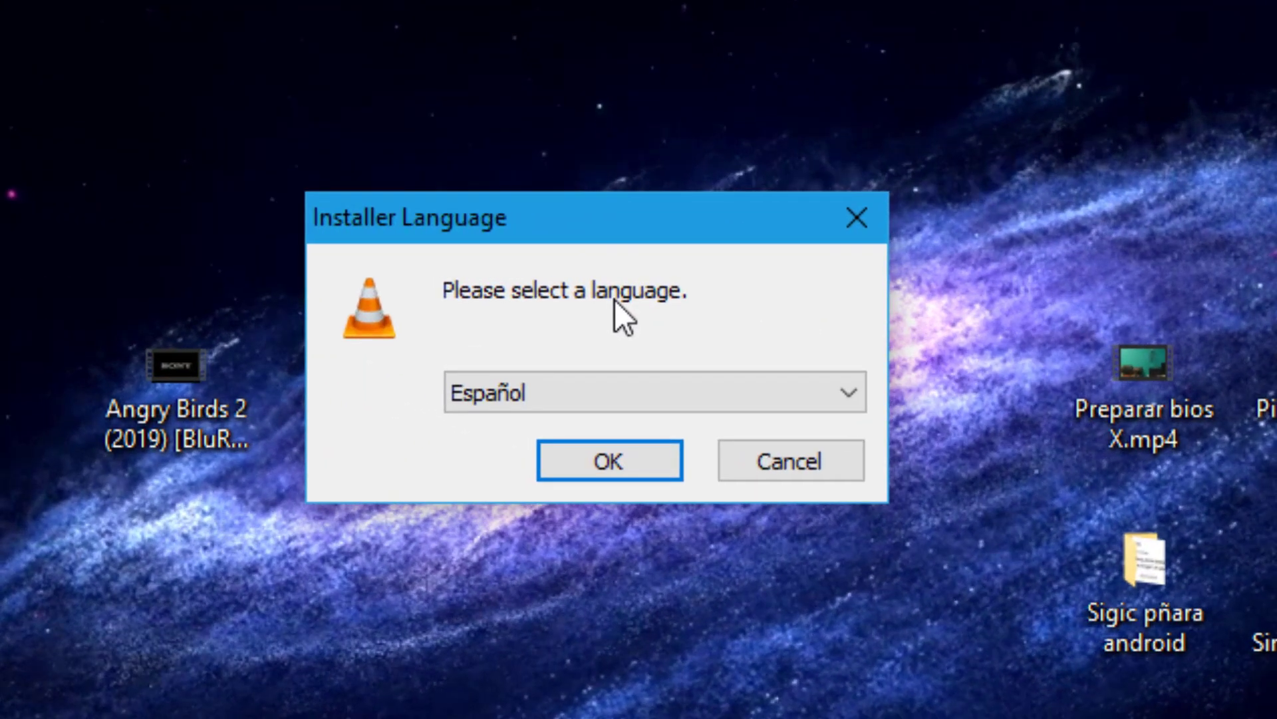
click(592, 464)
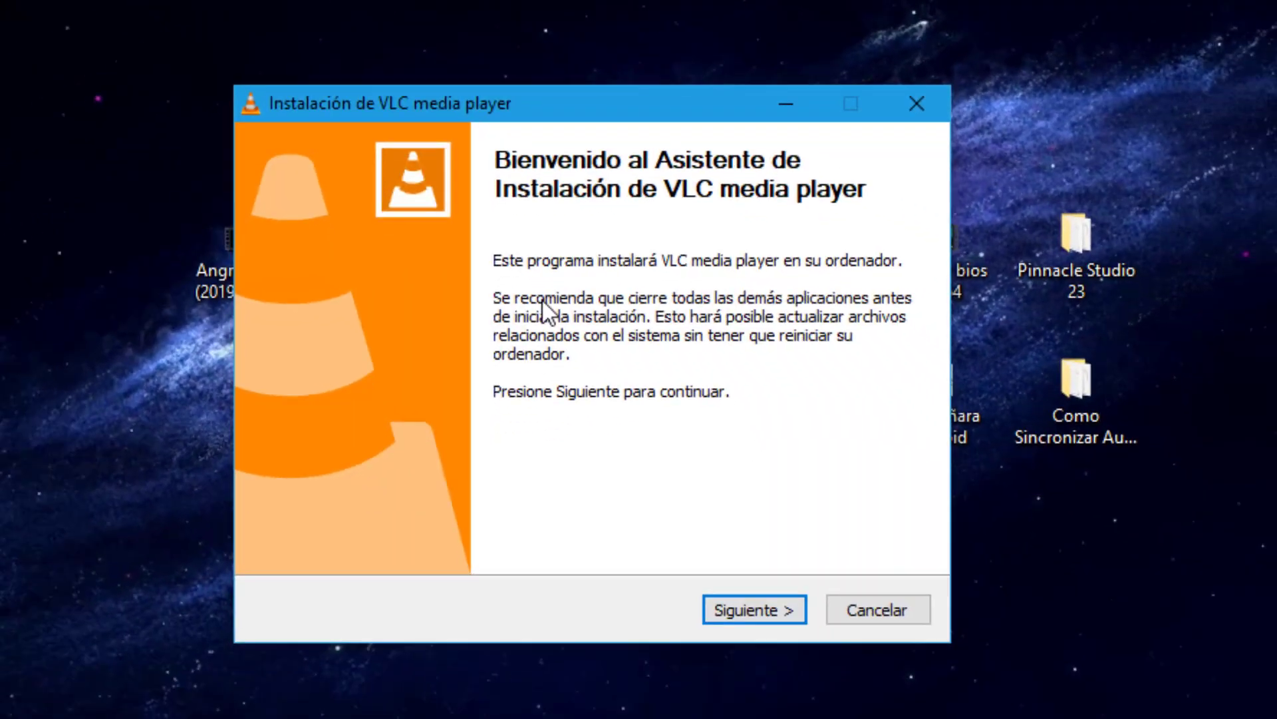
Install VLC media player with the preselected components, and finish the wizard without launching the program
click(745, 611)
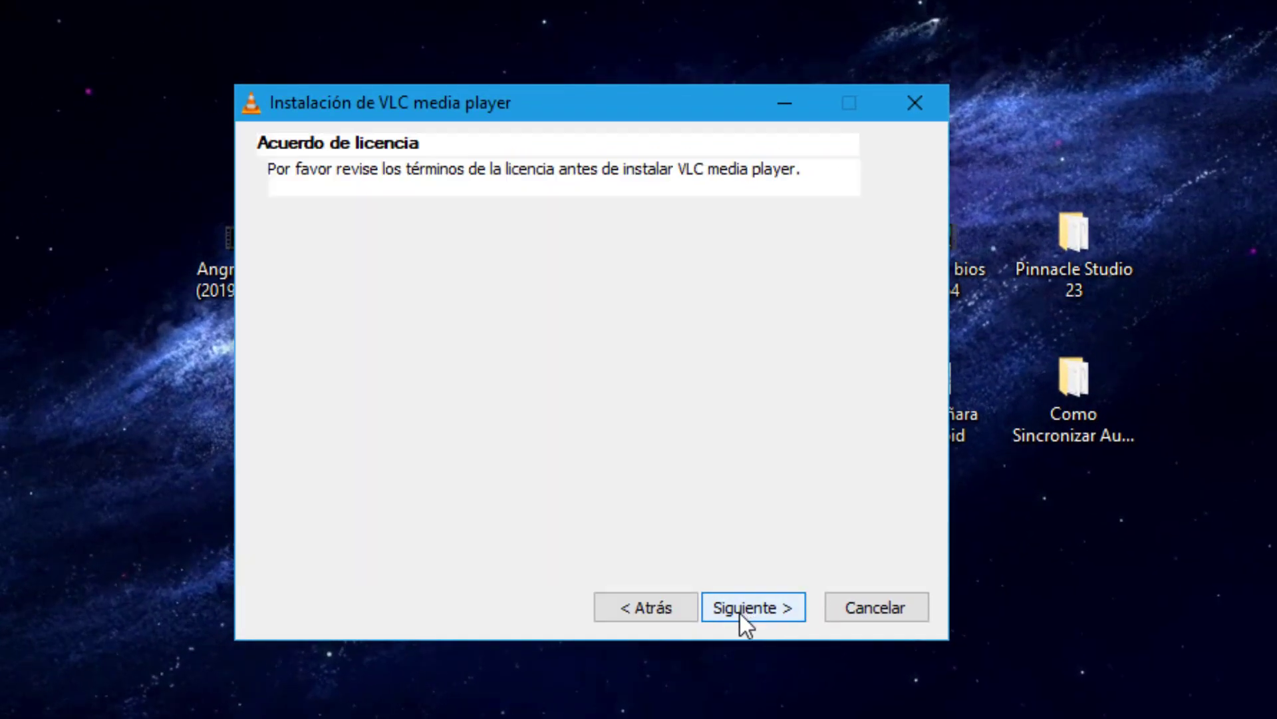
click(739, 609)
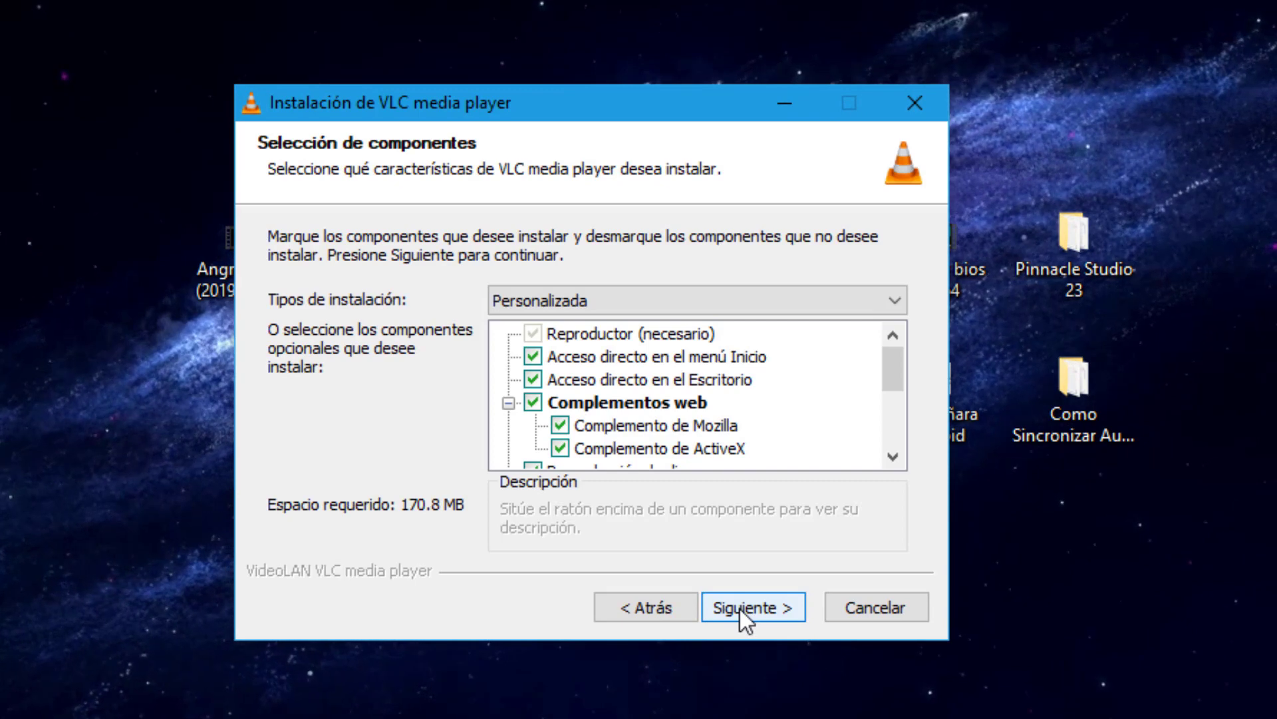
click(739, 609)
click(740, 609)
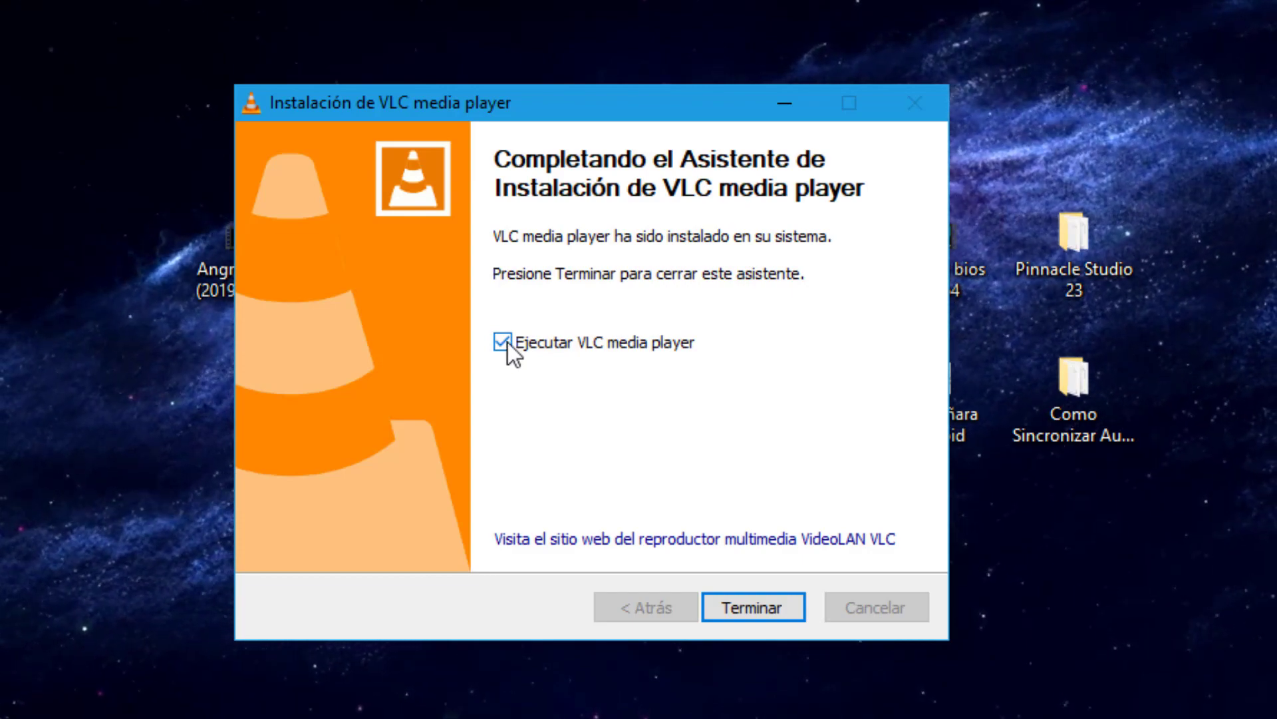
click(509, 343)
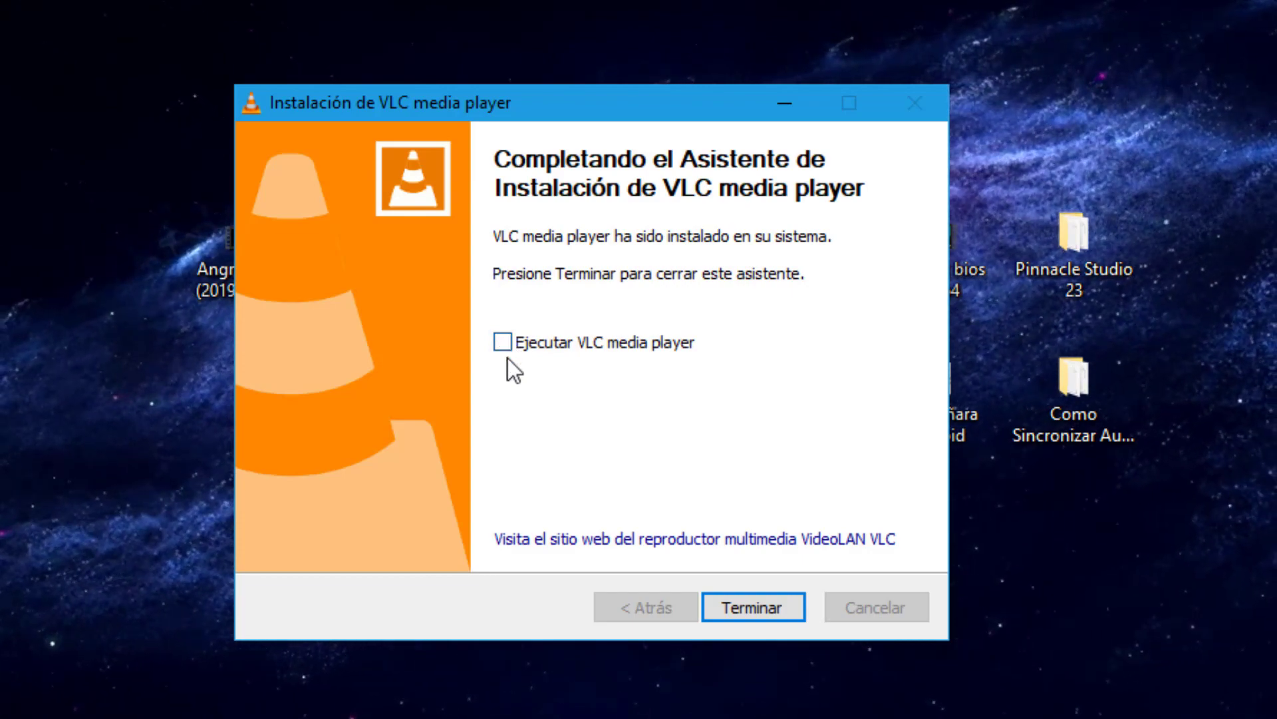
click(722, 607)
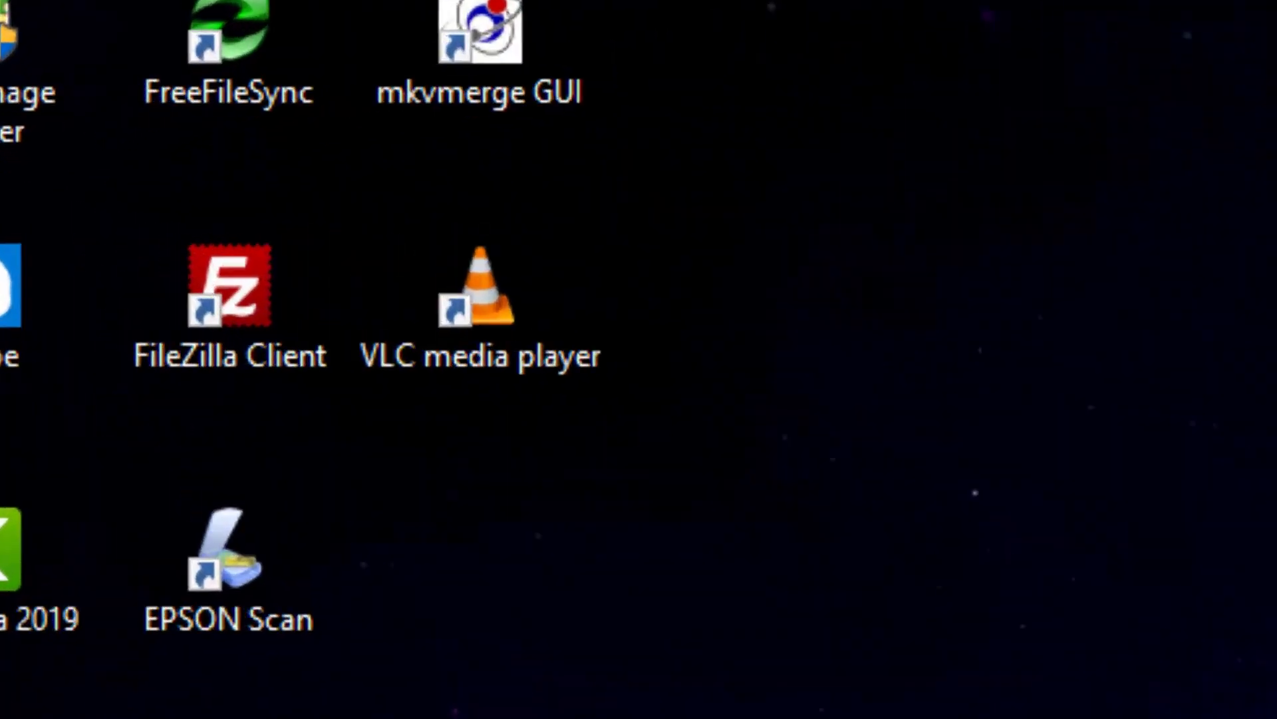
Launch VLC media player and open Angry Birds 2 (2019) [BluRay Rip].avi from the Escritorio folder
drag(792, 591, 512, 206)
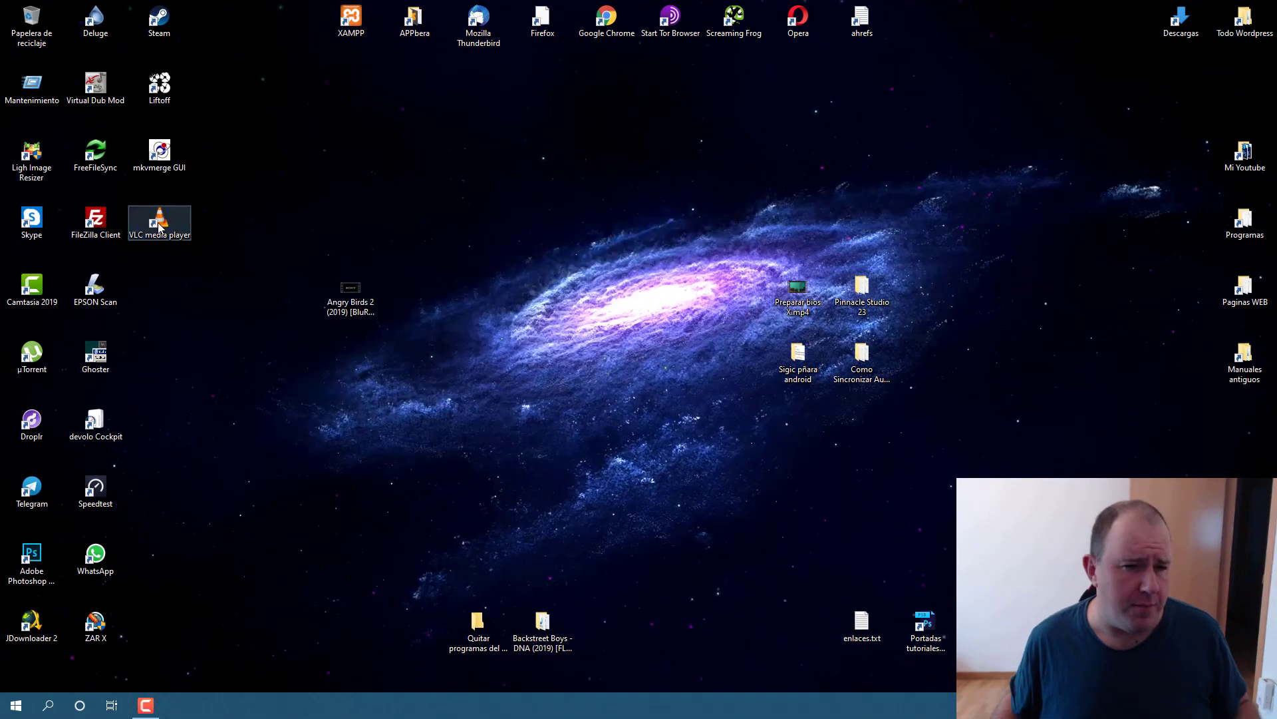
double_click(159, 224)
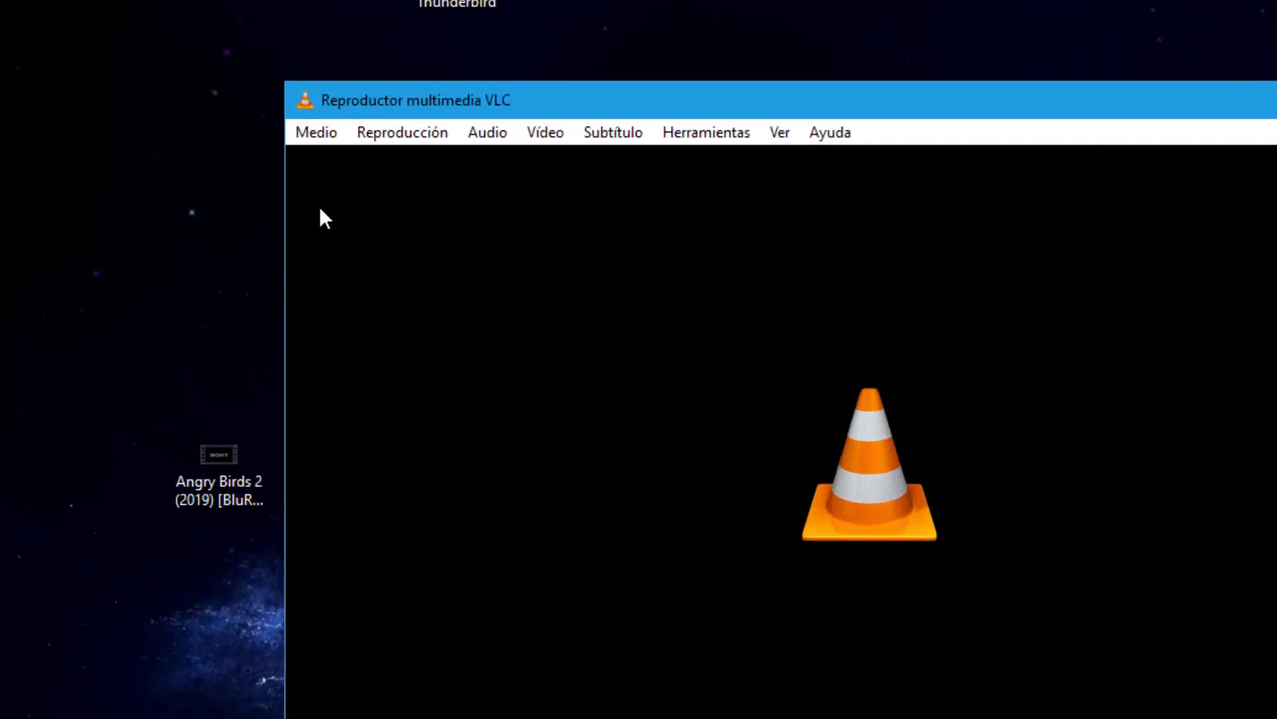
click(321, 129)
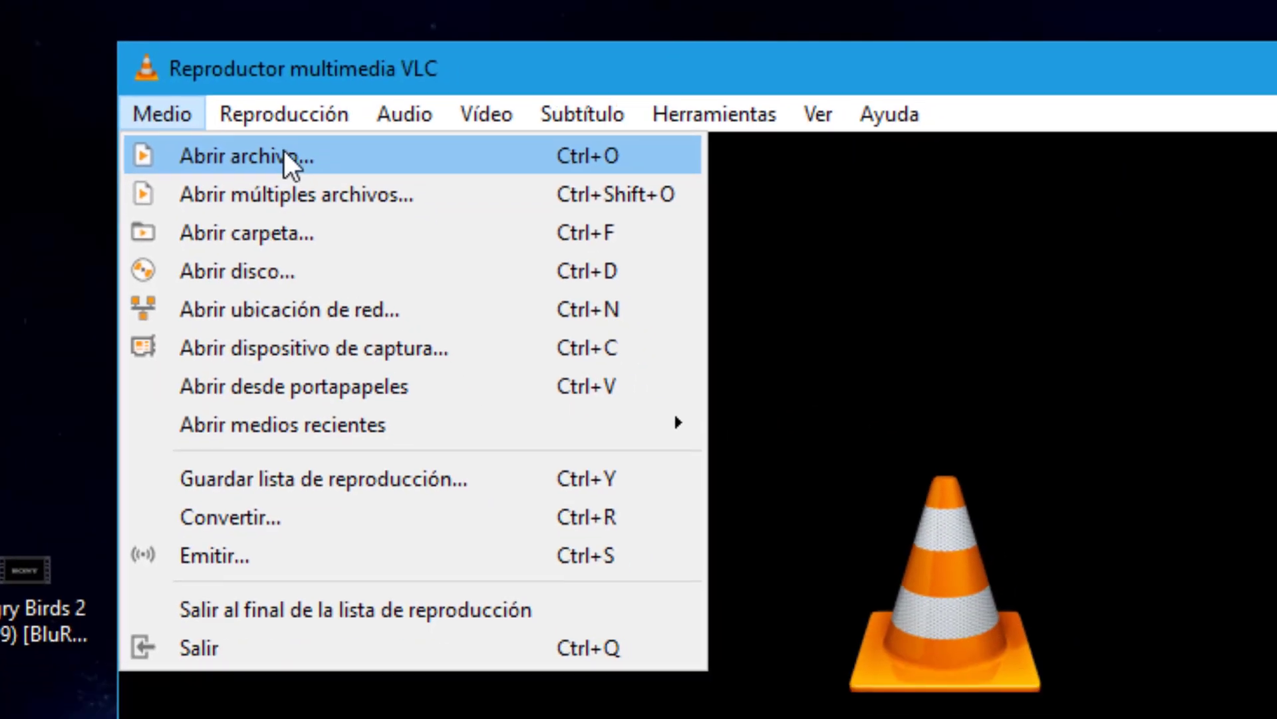
click(342, 203)
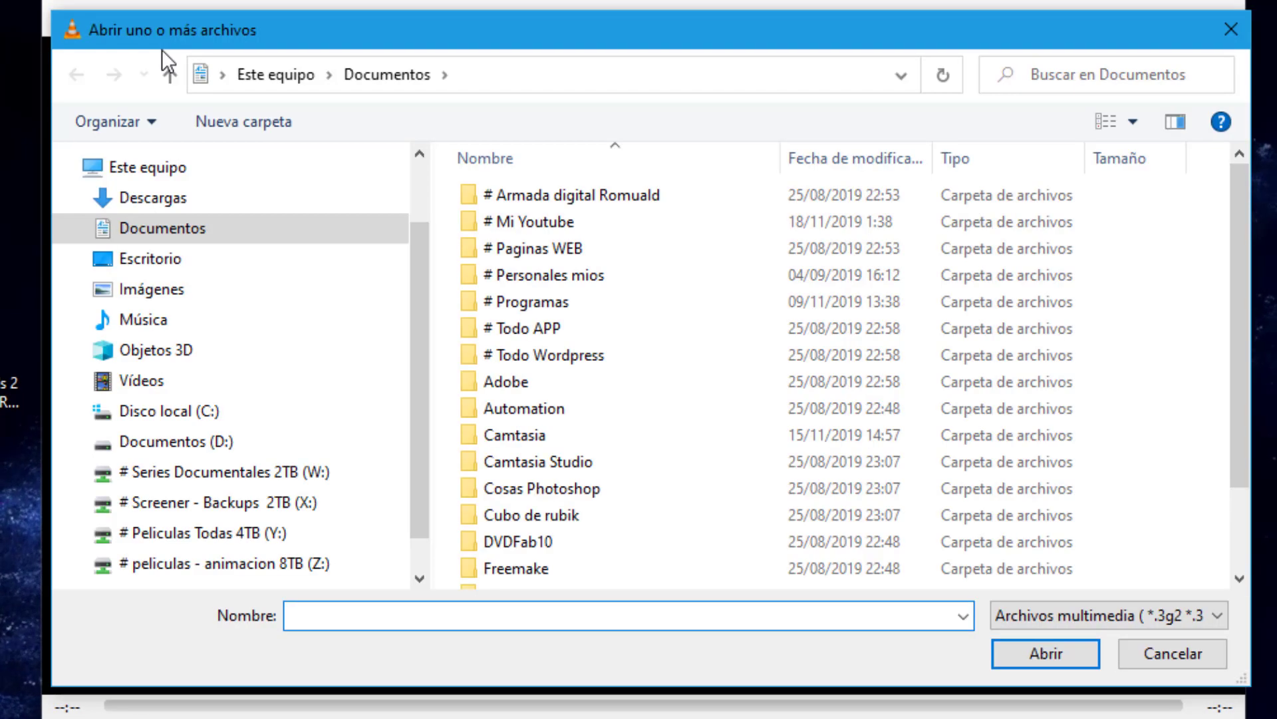
click(151, 266)
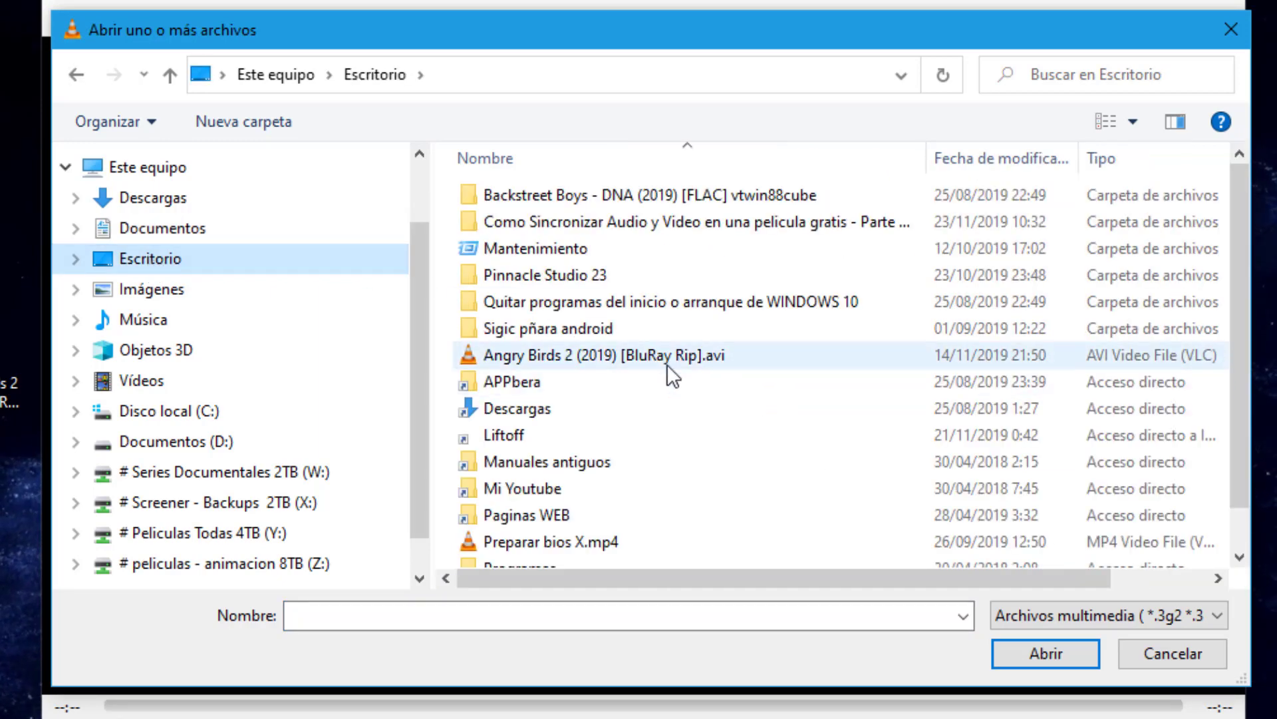
click(648, 356)
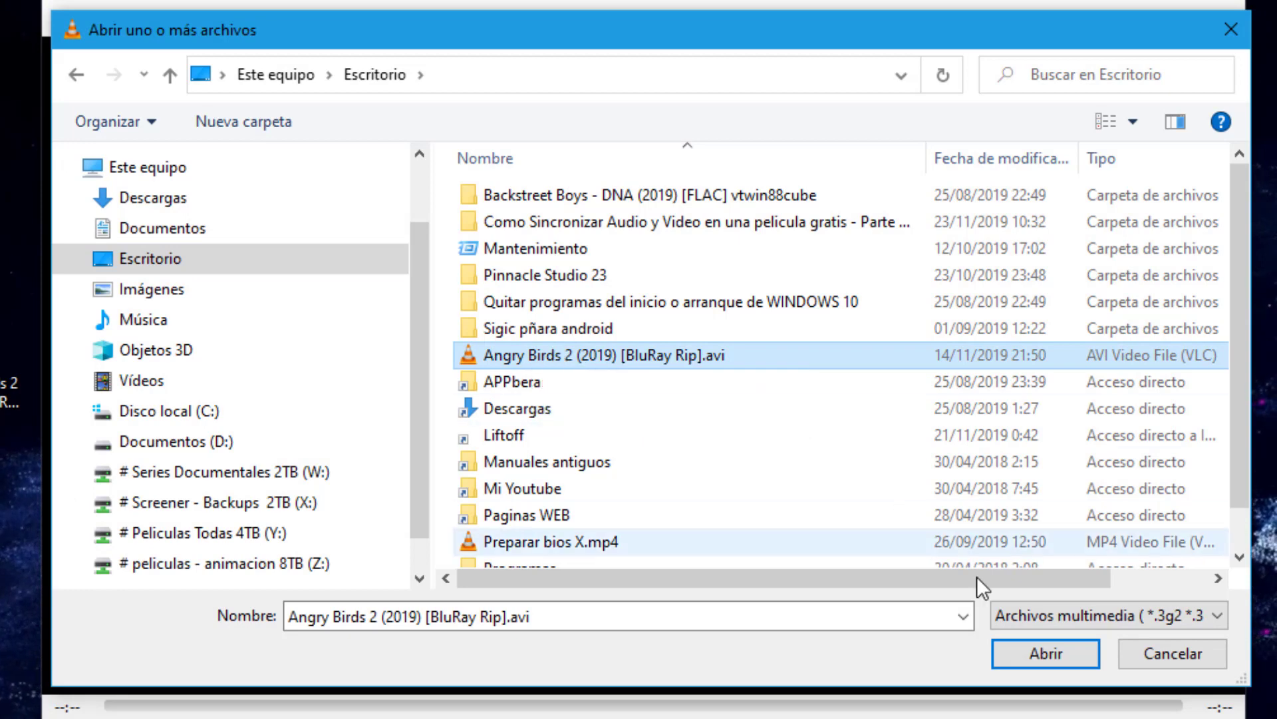
click(1033, 658)
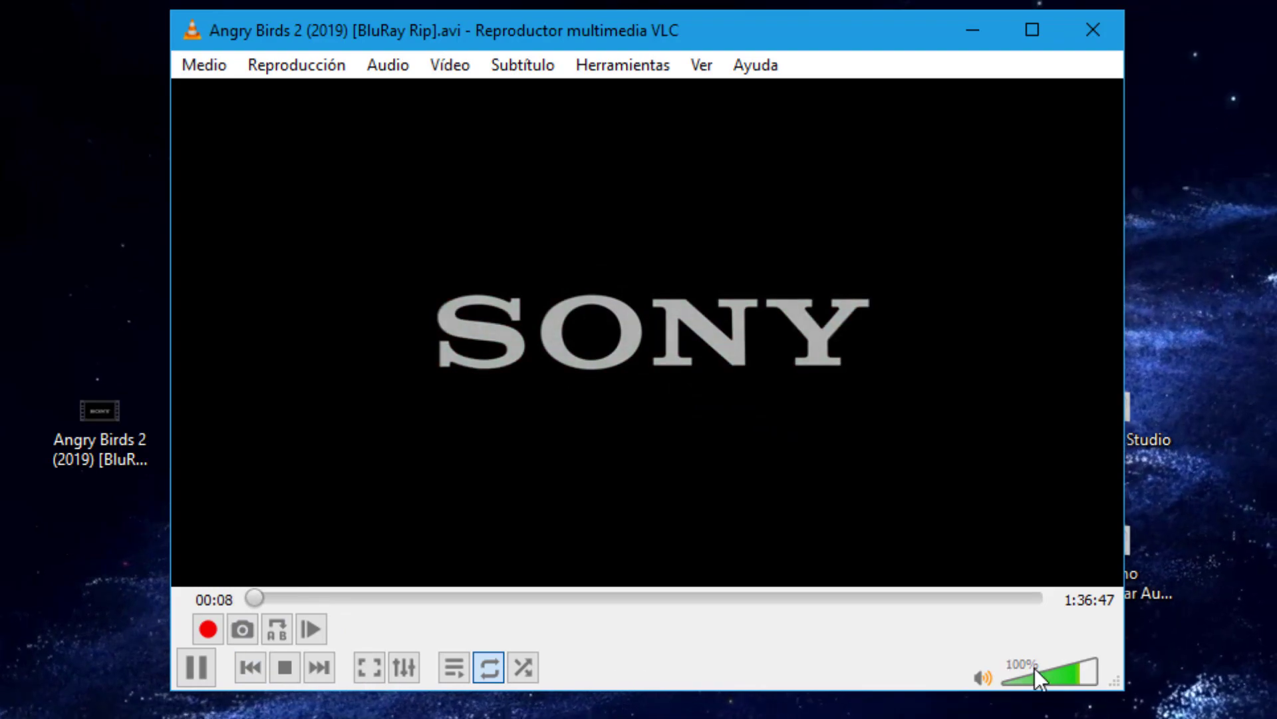
Lower the player's volume to 0% and pause the film, briefly checking the full-screen view
drag(1057, 680, 996, 683)
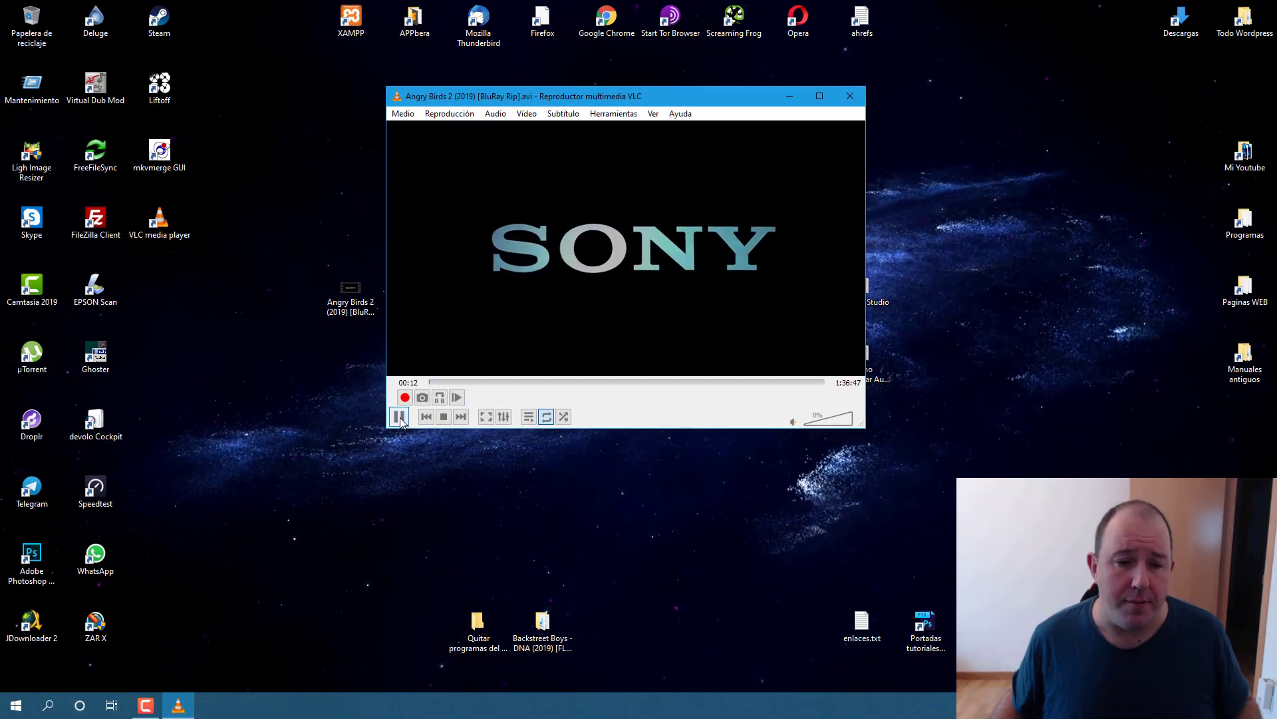
click(400, 418)
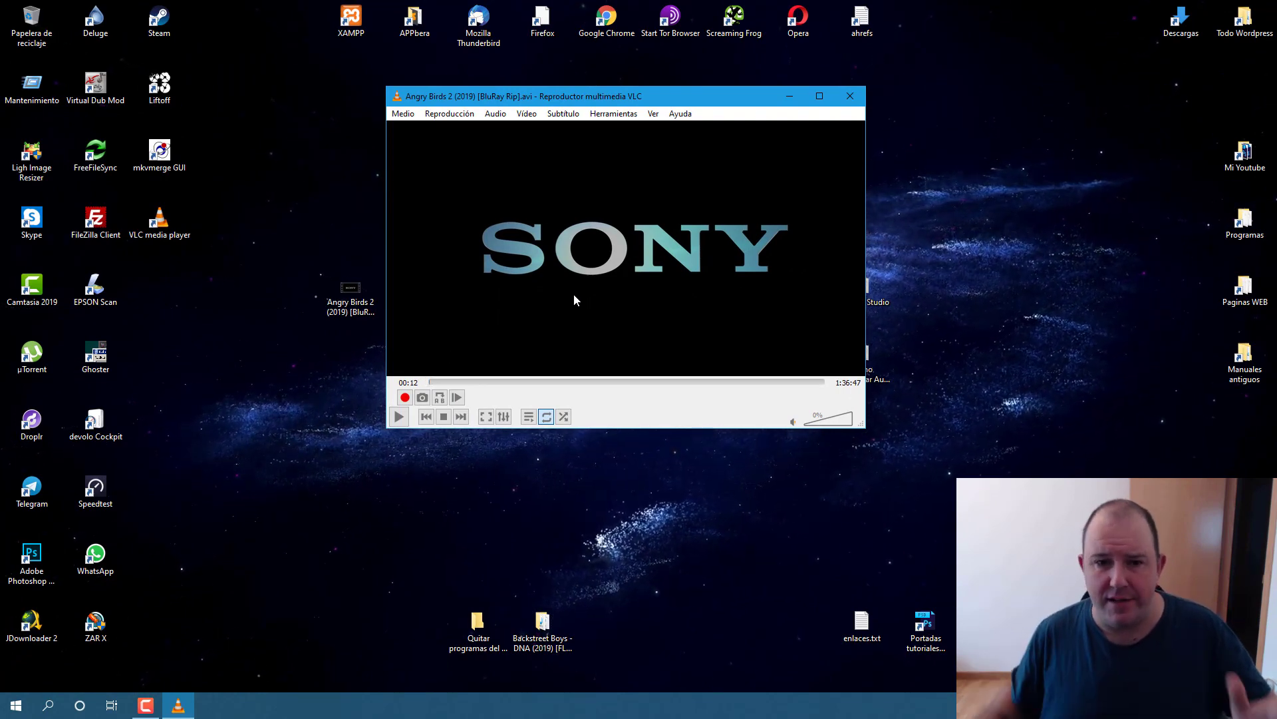
double_click(611, 238)
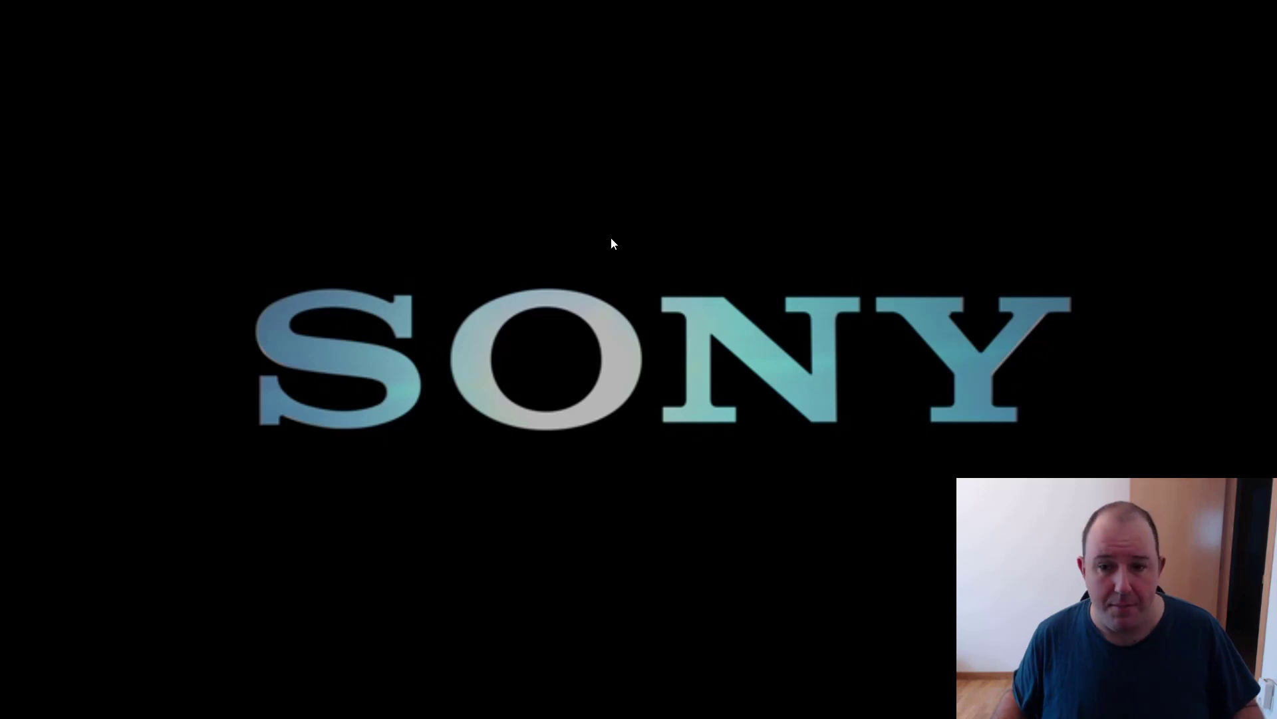
double_click(612, 244)
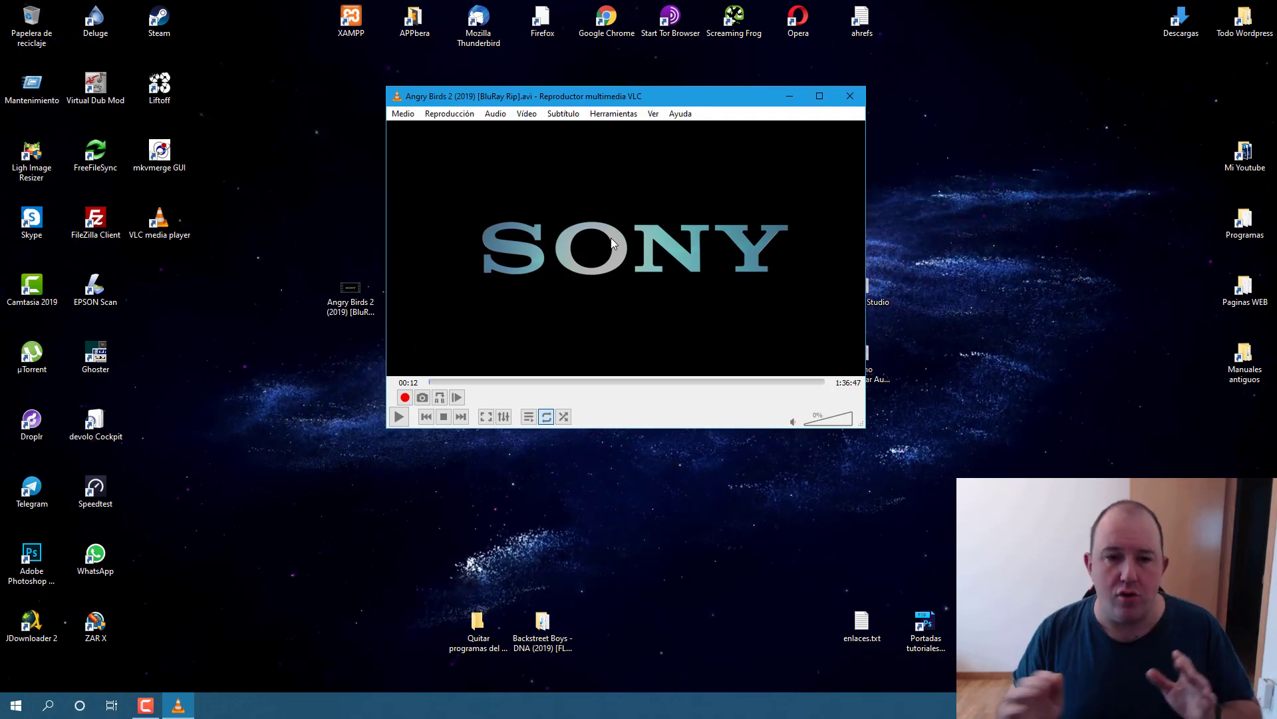
Open VLC's extended settings for effects and filters, and place that window beside the player
drag(681, 98, 746, 86)
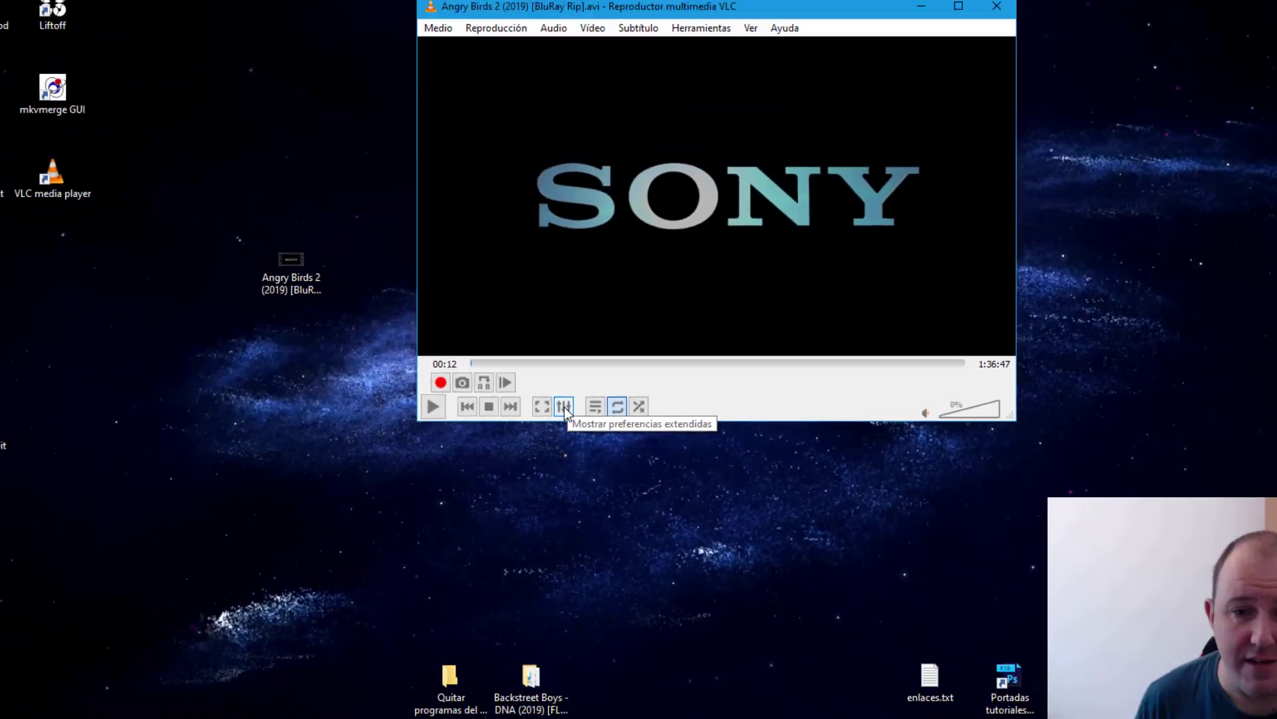
click(509, 421)
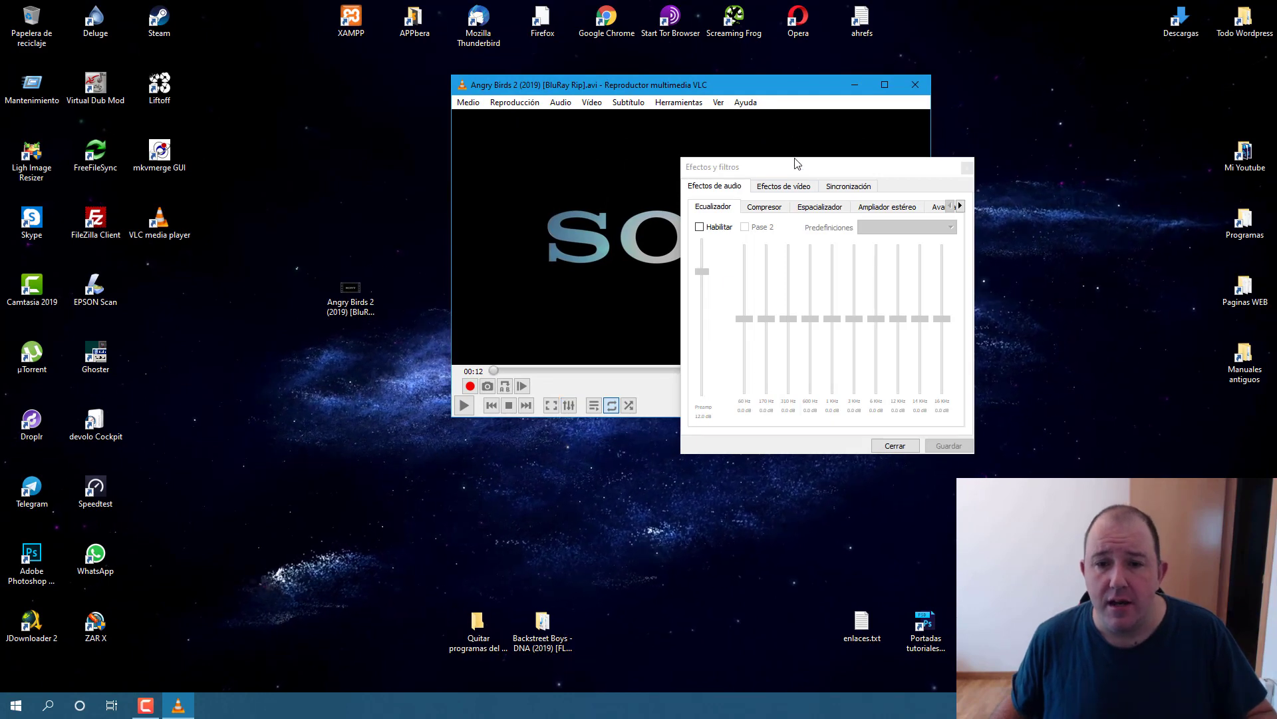
drag(794, 172, 1050, 160)
drag(782, 96, 751, 100)
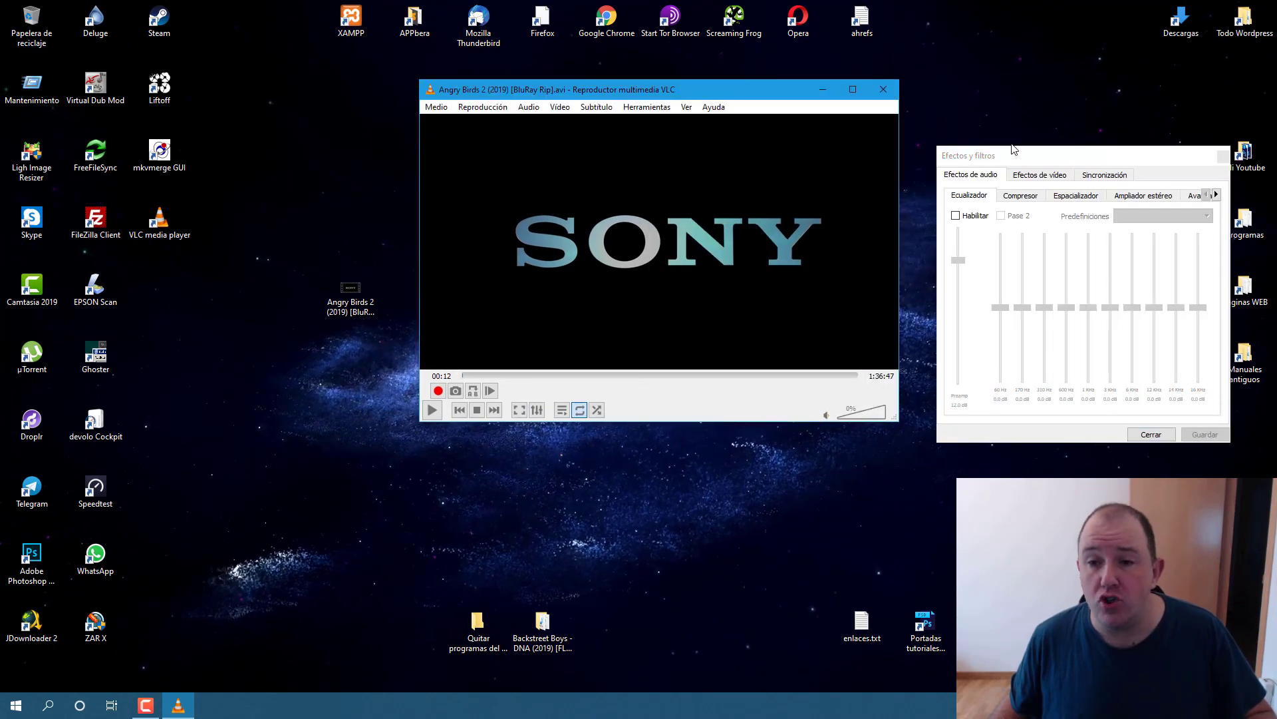
drag(1022, 159, 1010, 159)
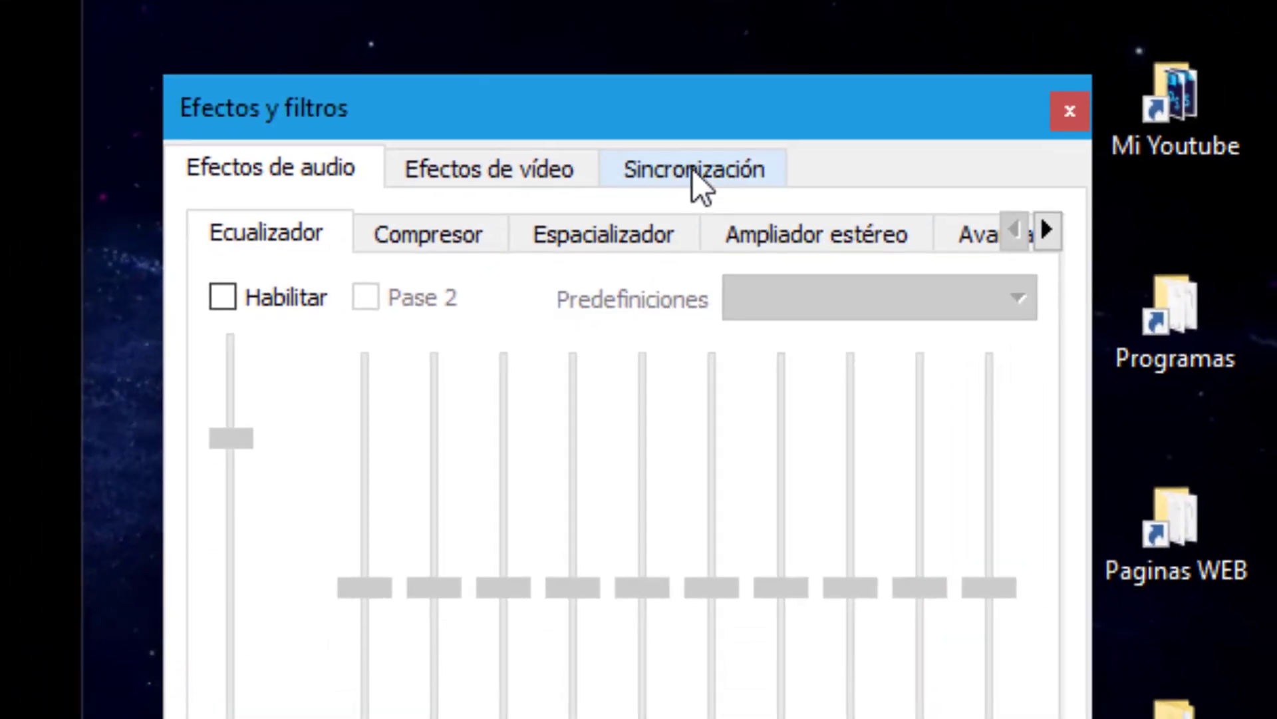
Open the synchronization settings and delay the audio track to 0,700 s
click(715, 338)
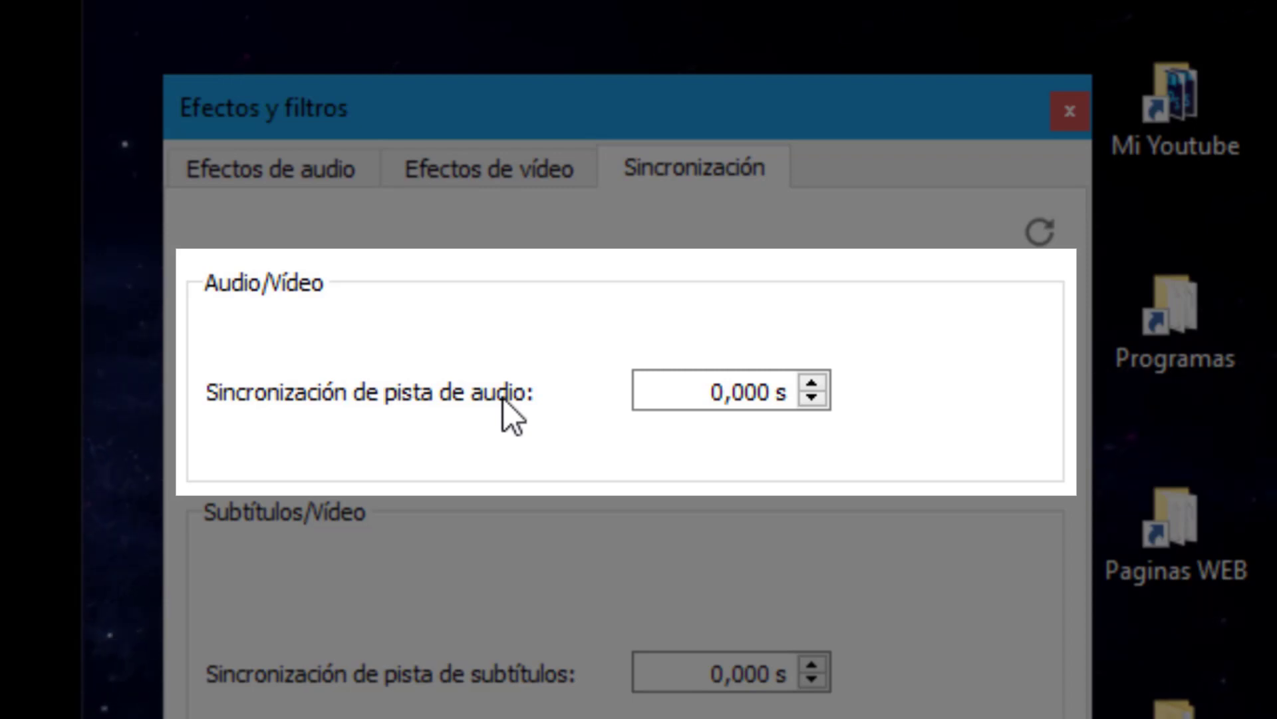
click(812, 386)
click(812, 386)
click(813, 385)
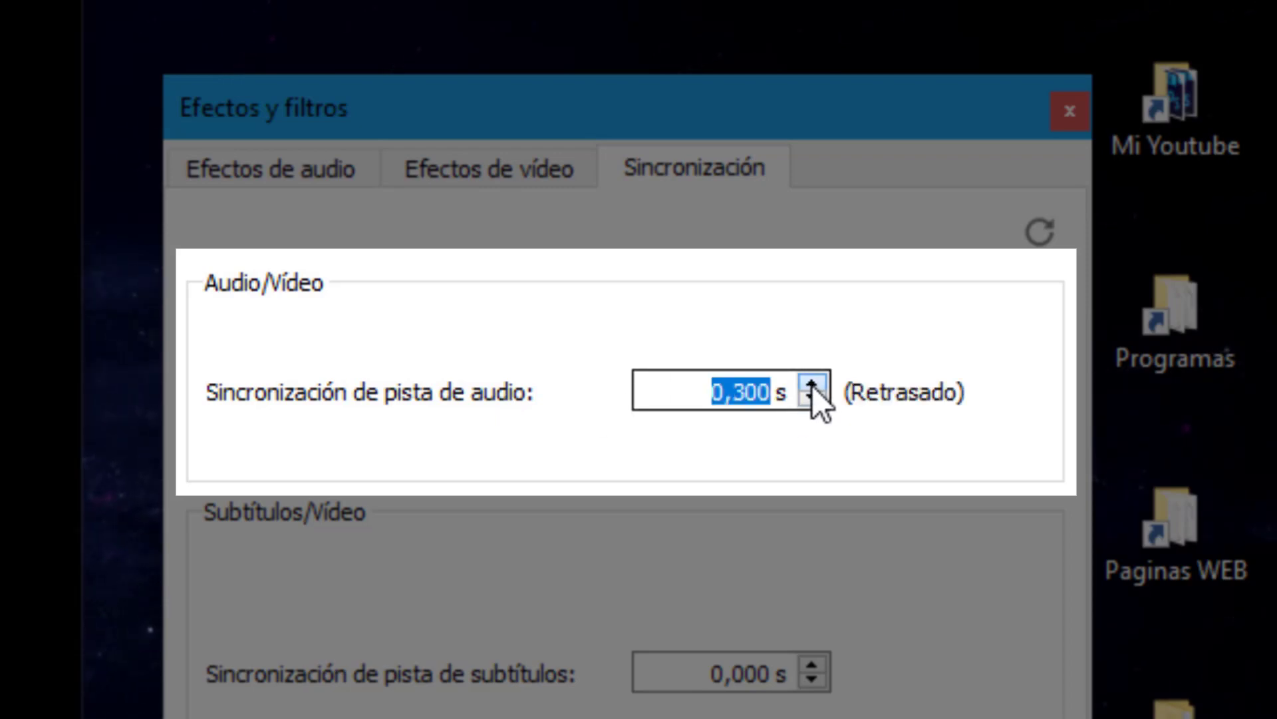
click(812, 385)
click(812, 386)
click(812, 385)
click(812, 385)
click(811, 386)
click(813, 399)
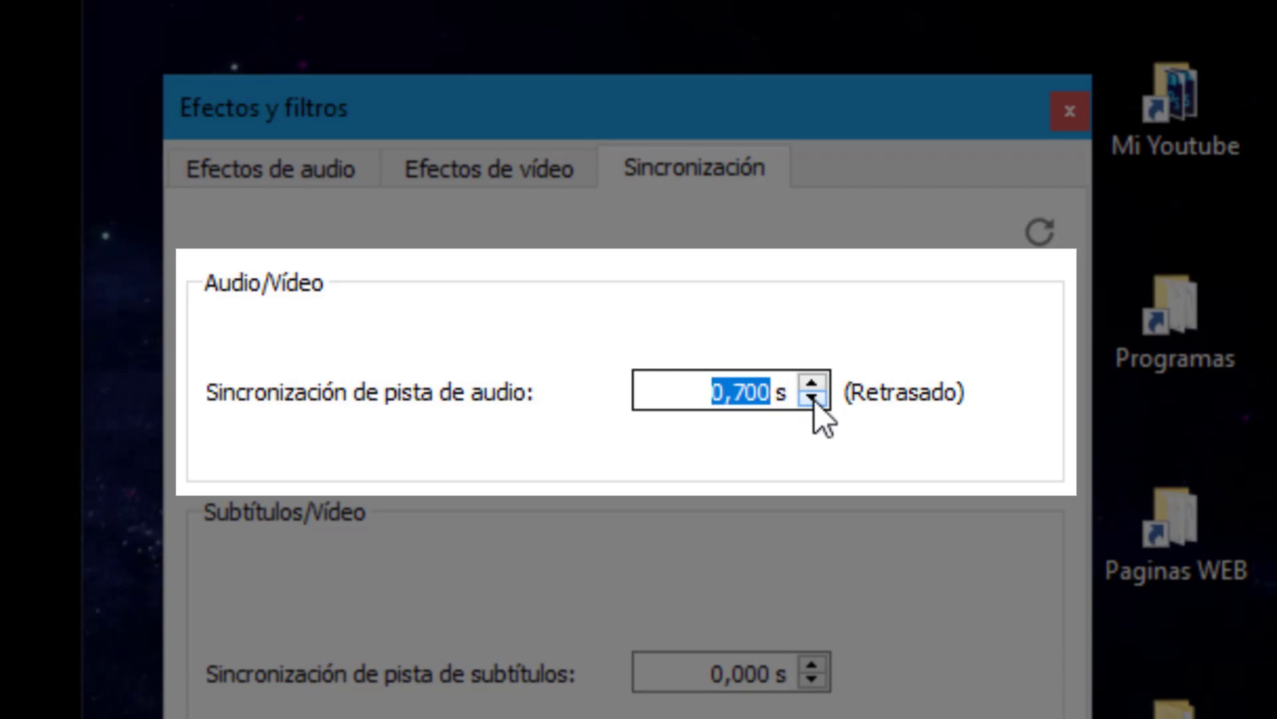
Try advancing the audio track by lowering its synchronization to -0,600 s
click(814, 400)
click(813, 400)
click(814, 401)
click(814, 400)
click(814, 400)
click(814, 401)
click(814, 401)
click(814, 400)
click(814, 400)
click(814, 400)
click(815, 401)
click(815, 401)
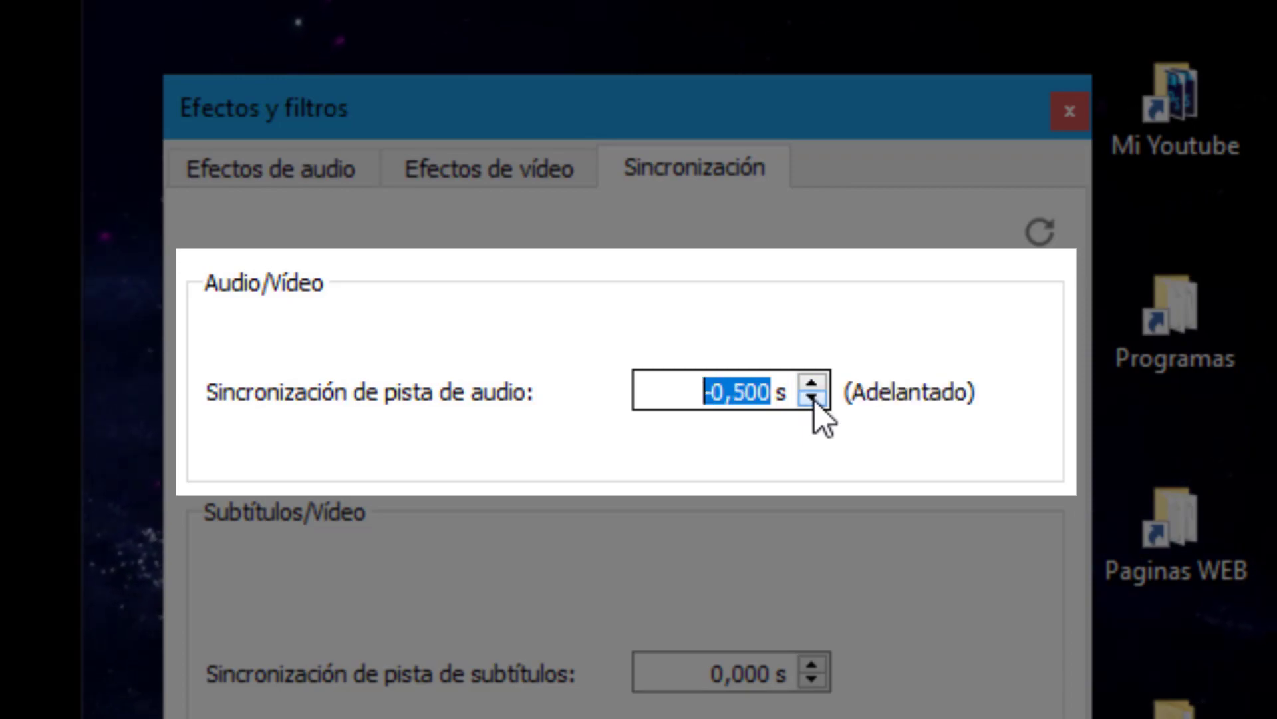
click(814, 400)
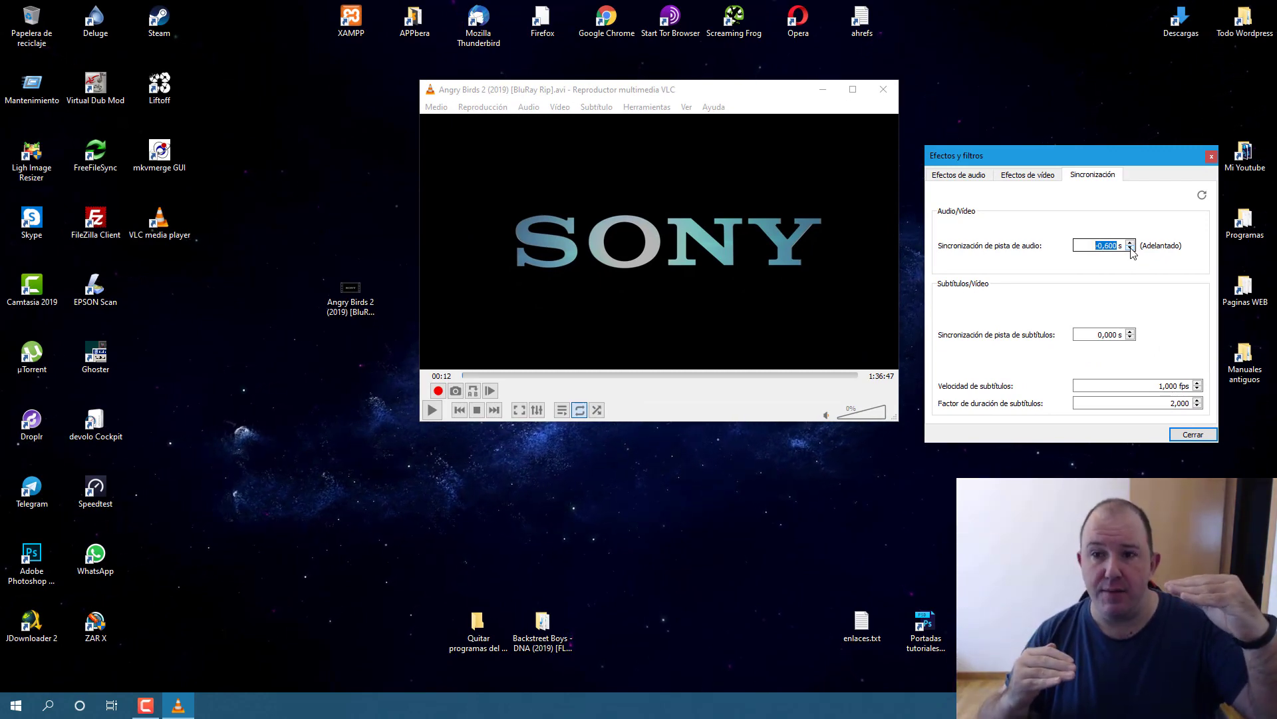
Bring the audio track synchronization back to 0,000 s
click(1130, 244)
click(1130, 244)
click(1131, 243)
click(1131, 243)
click(1130, 243)
click(1131, 243)
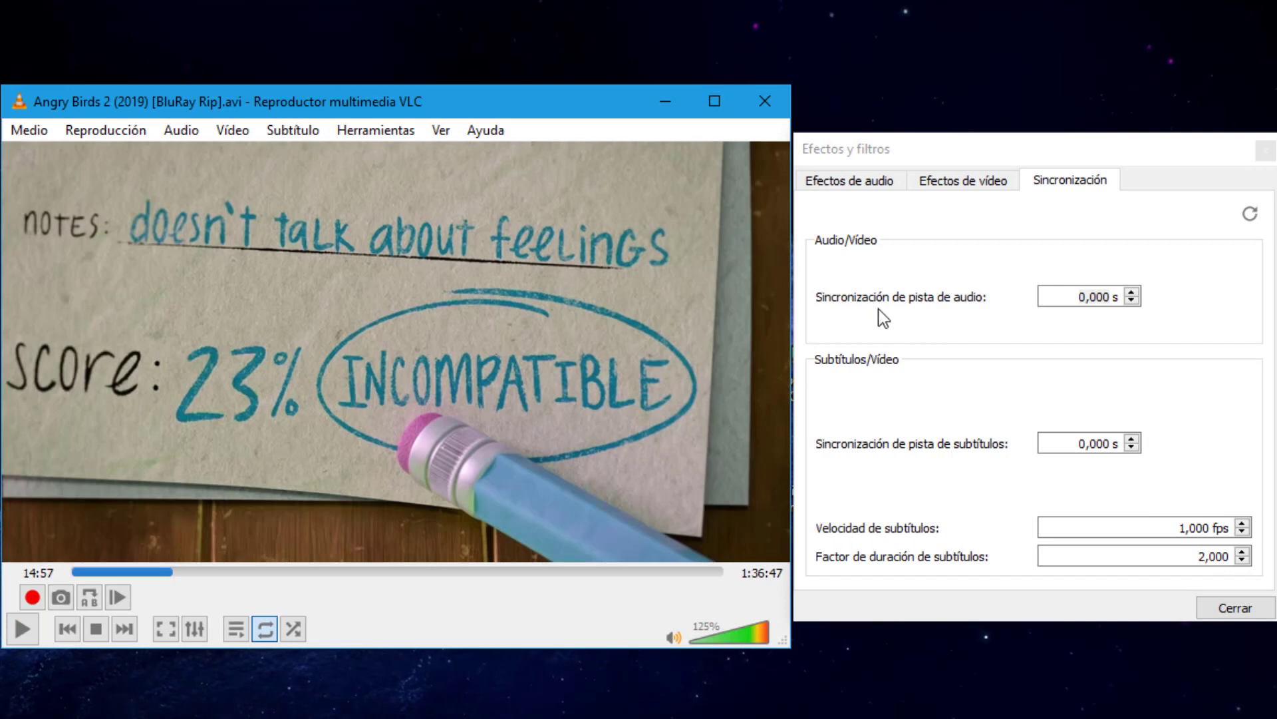
Play the film while advancing the audio track to -1,000 s, and pause it
click(1131, 300)
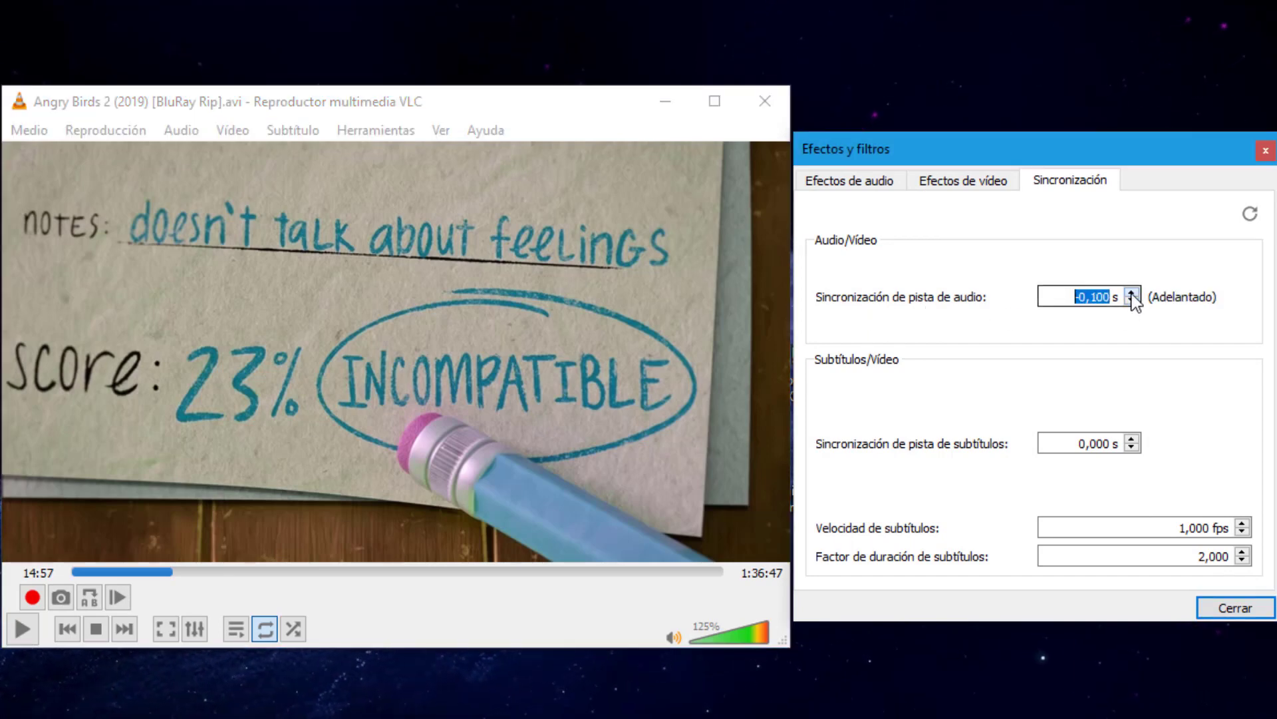
click(32, 639)
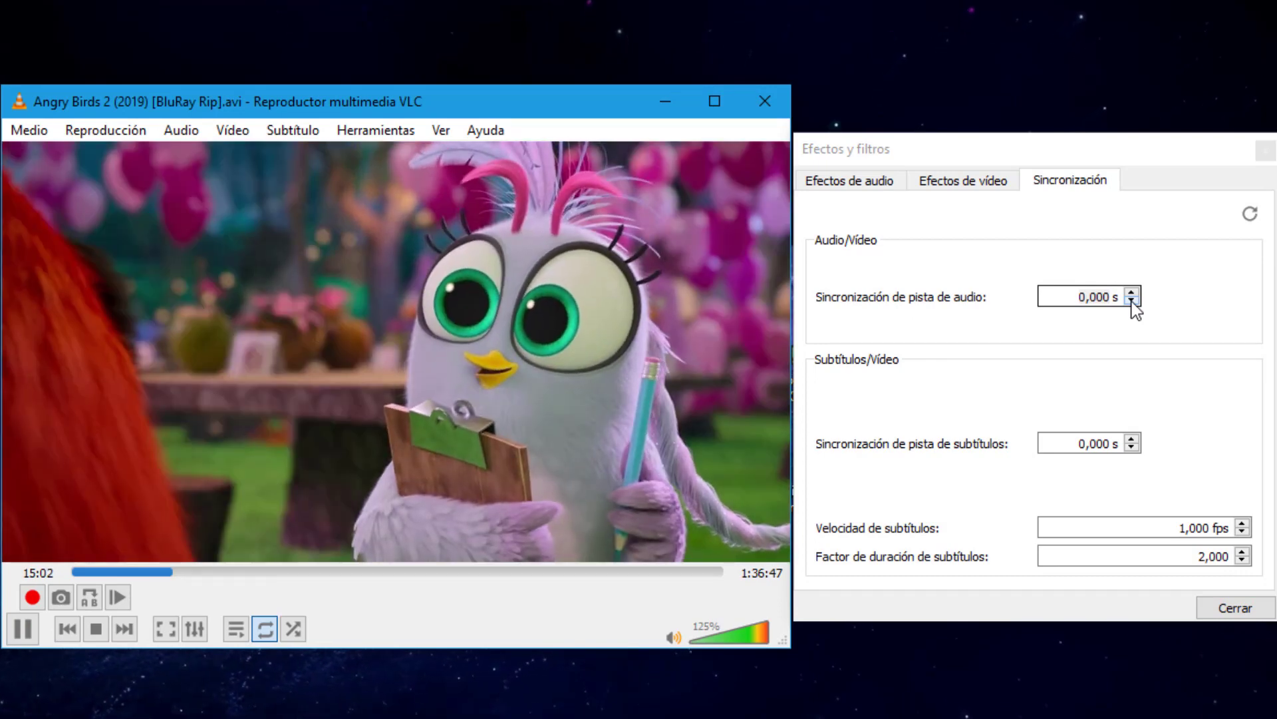
click(1131, 300)
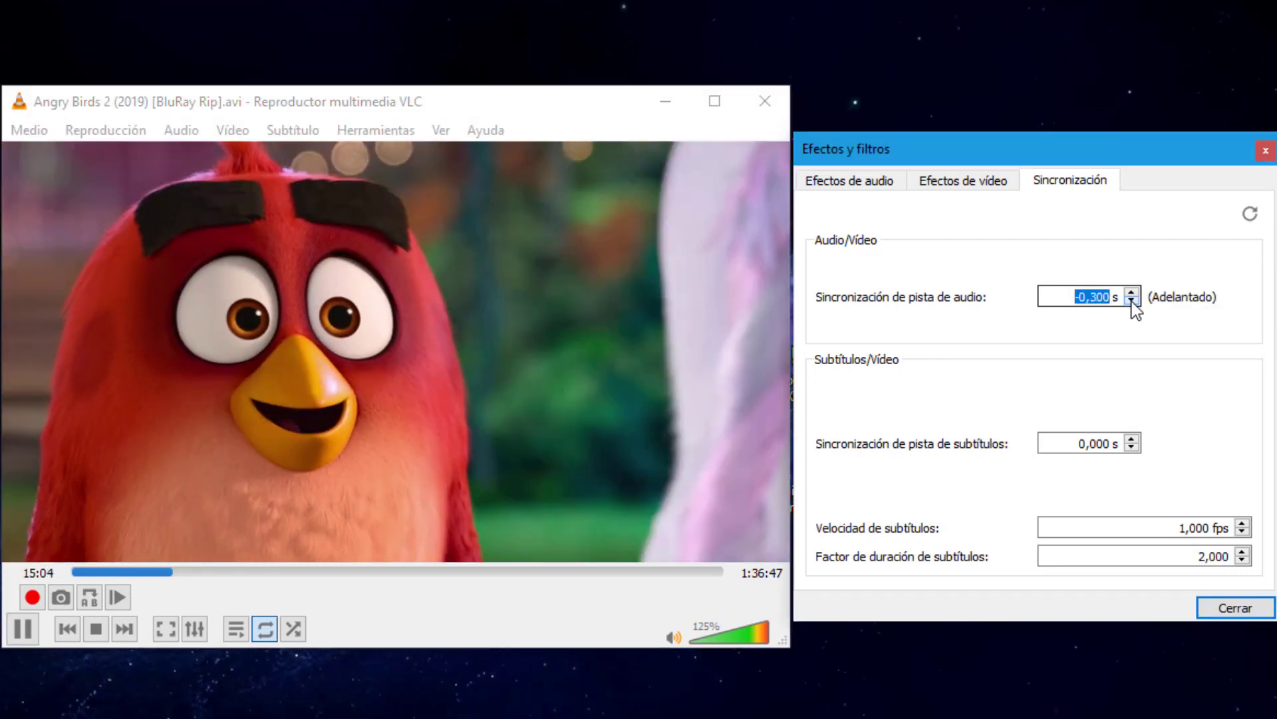
click(1131, 301)
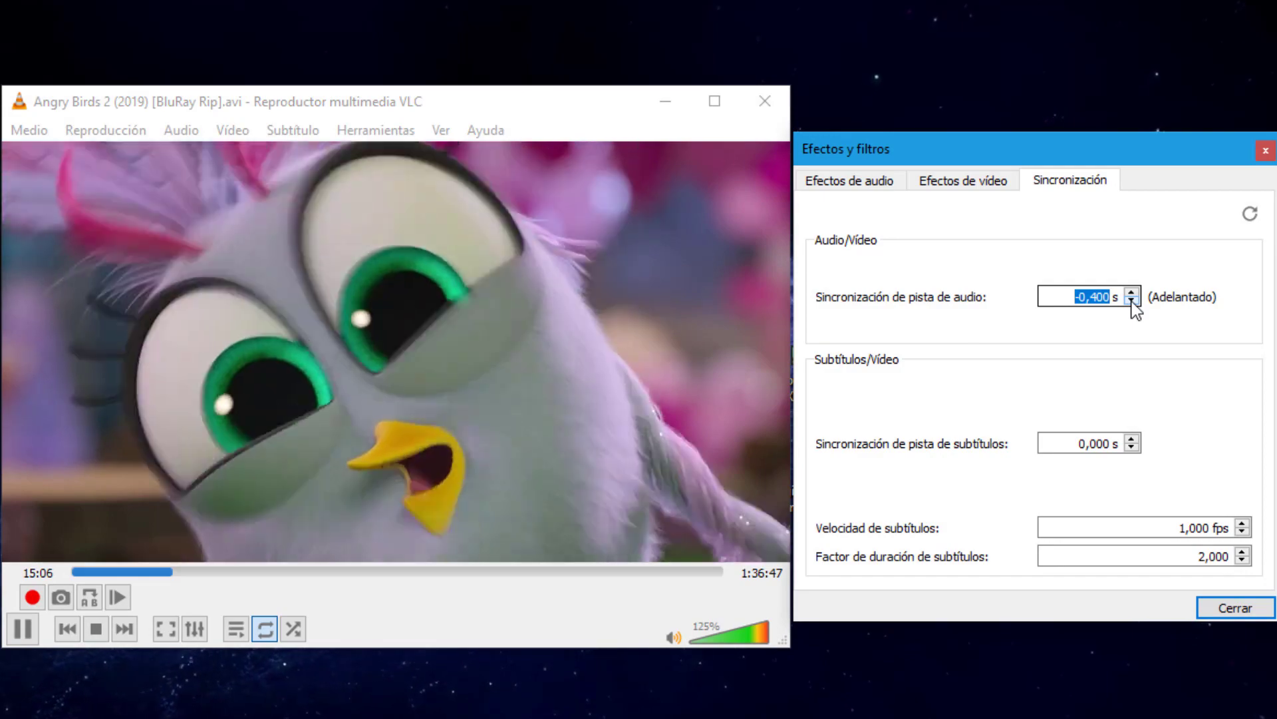
click(1131, 300)
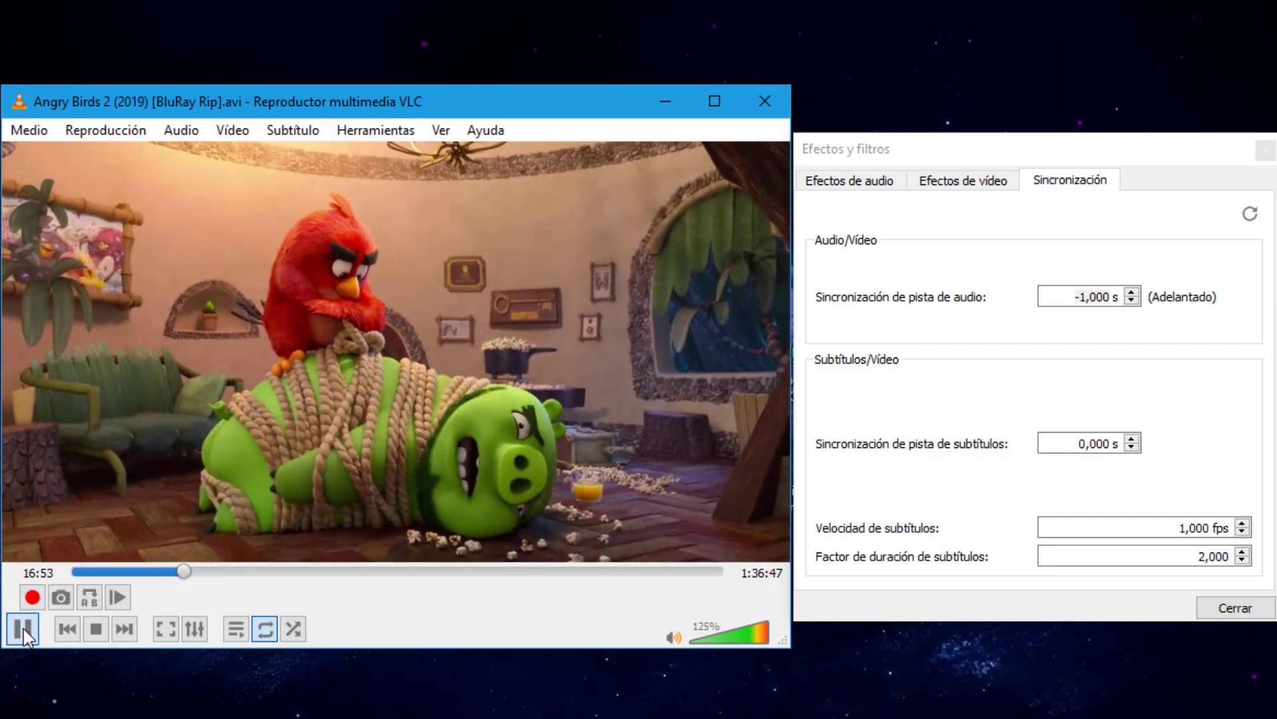
click(23, 629)
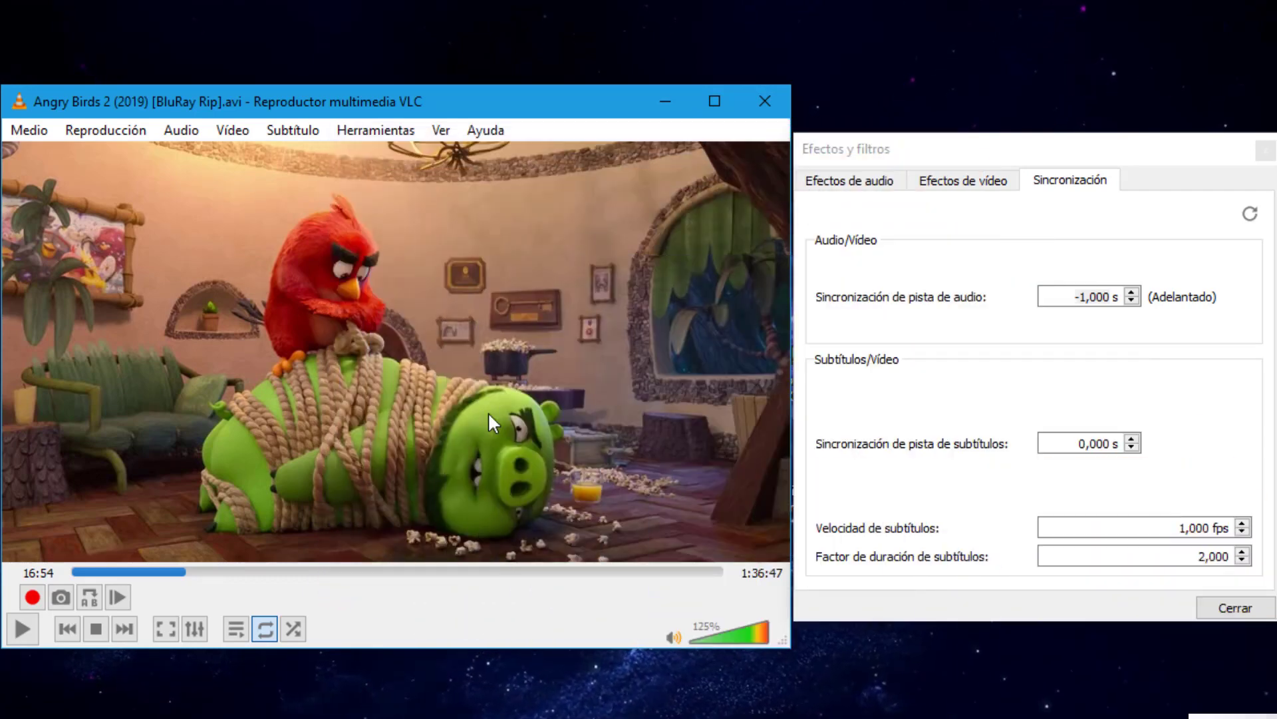
Reset the audio track synchronization to 0,000 s and resume the film
click(1071, 297)
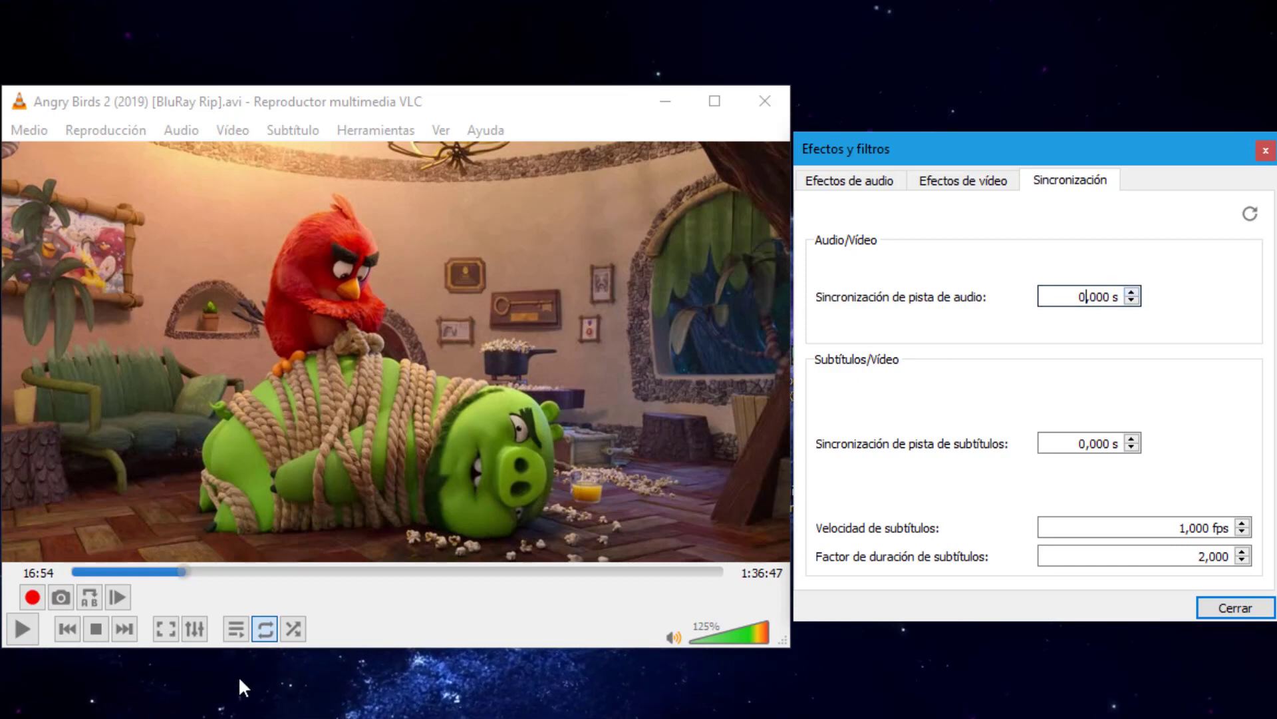
click(23, 631)
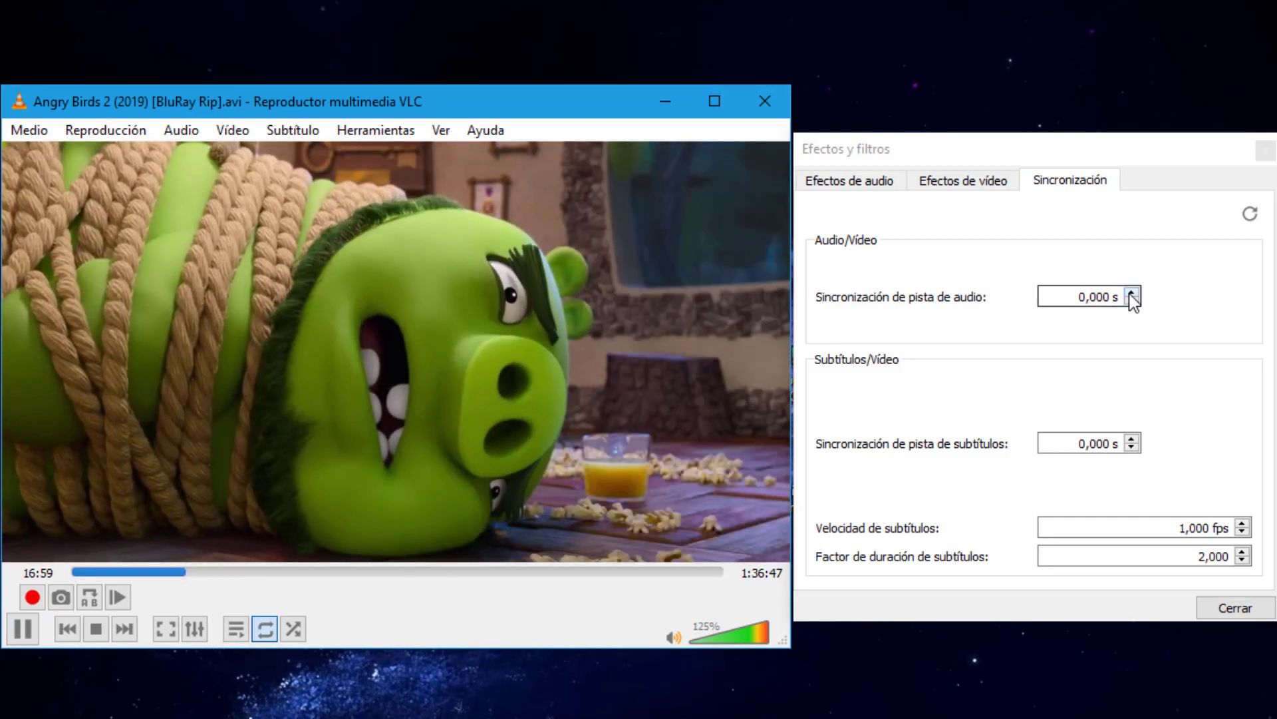
Delay the audio track to 0,500 s while the film plays, and pause playback
click(1131, 294)
click(1131, 294)
click(1131, 293)
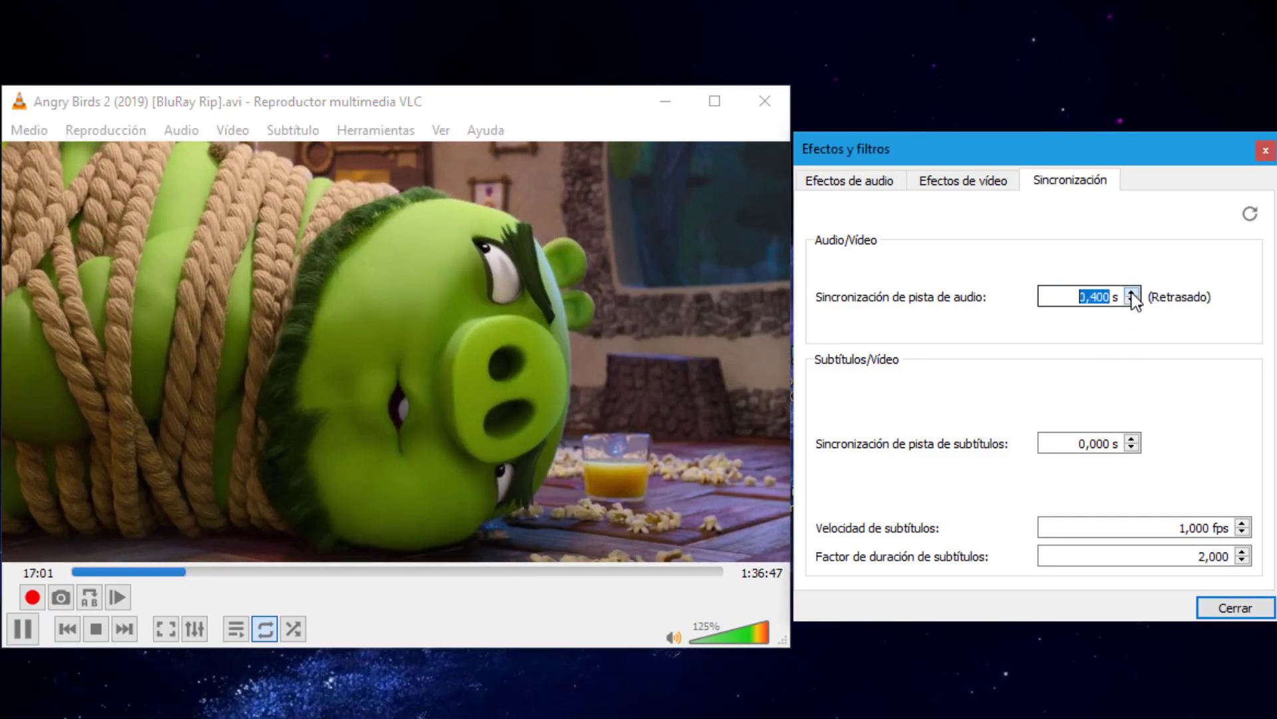
click(1131, 293)
click(1131, 293)
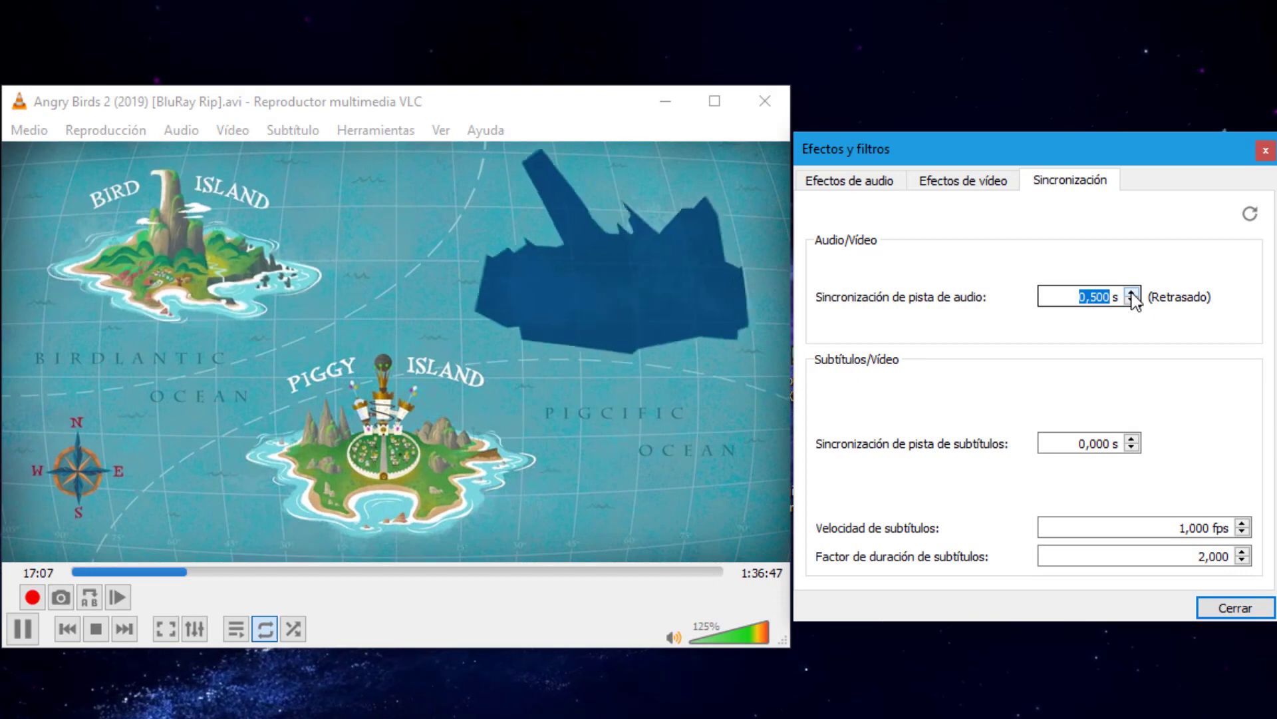
click(23, 629)
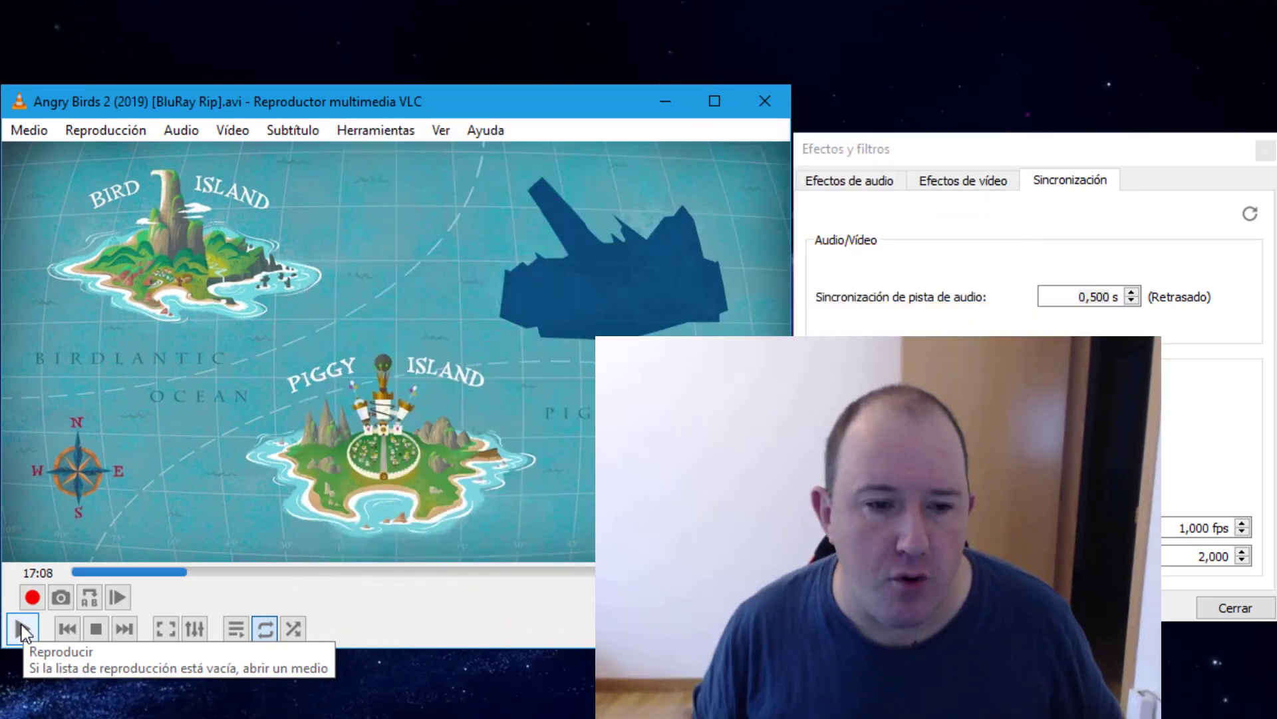
Resume the film, raise the audio track delay as far as 1,000 s, and settle it at 0,800 s
click(22, 628)
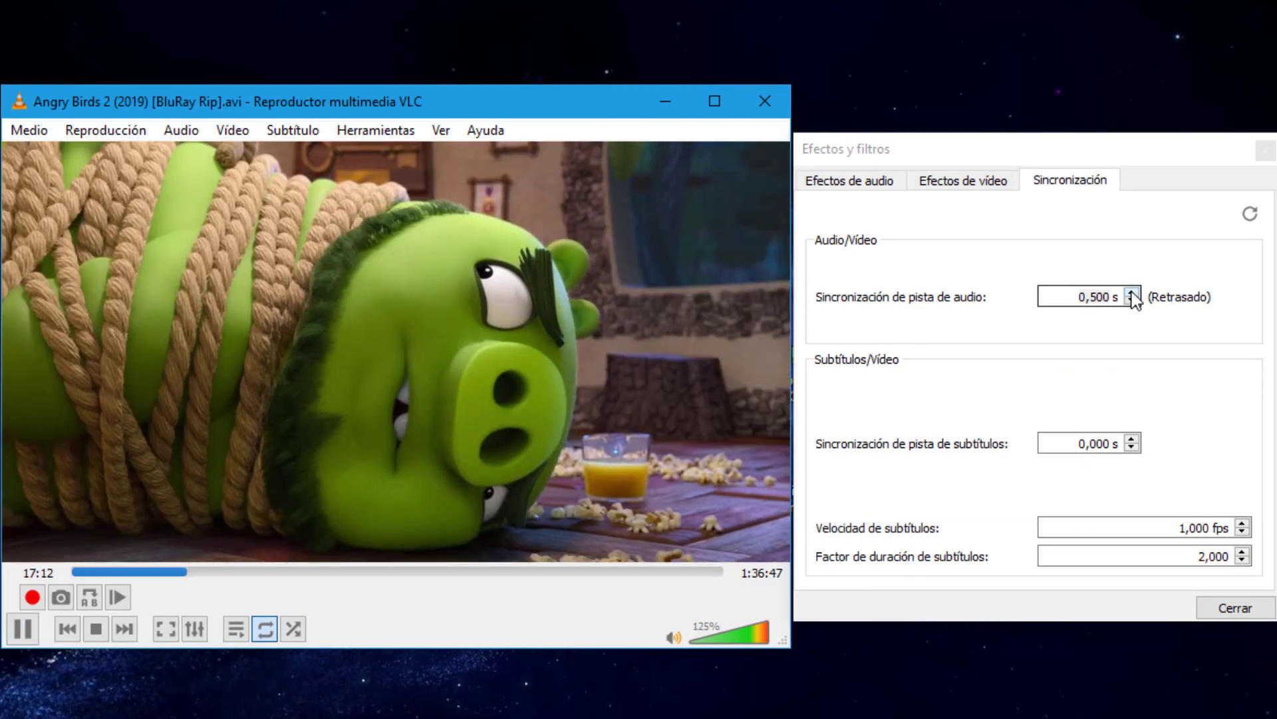
click(1132, 292)
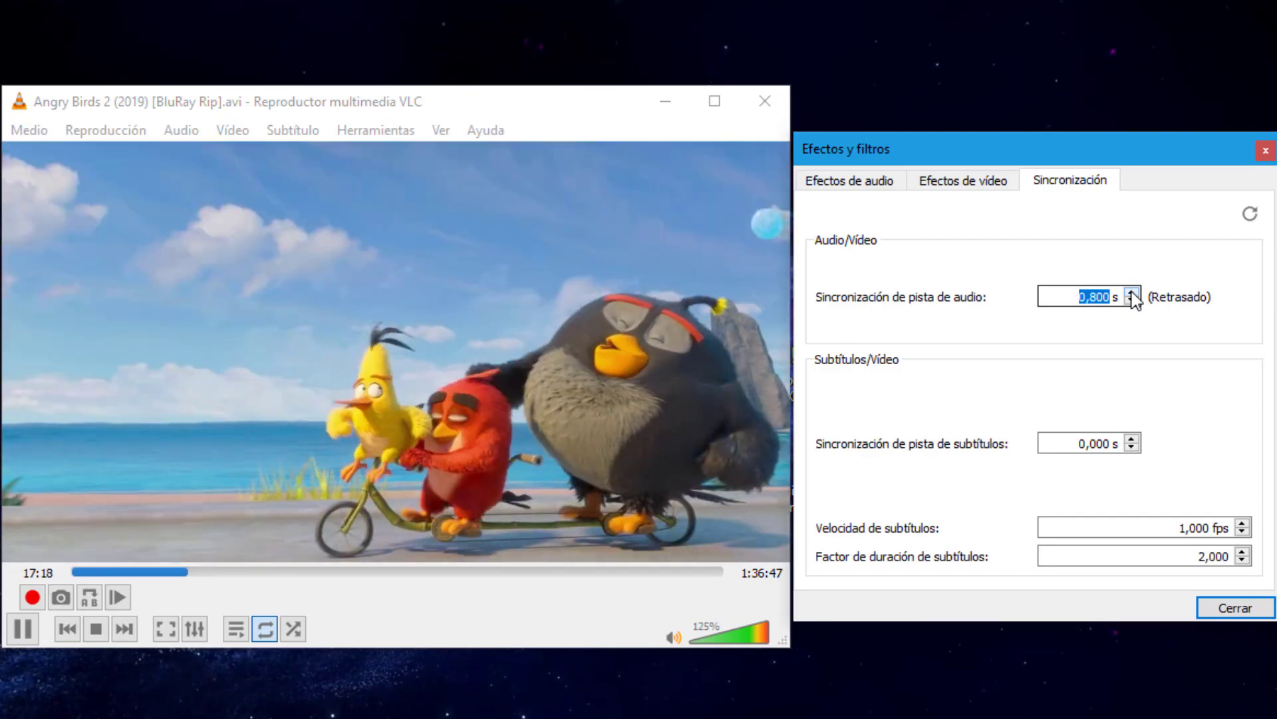
click(1132, 292)
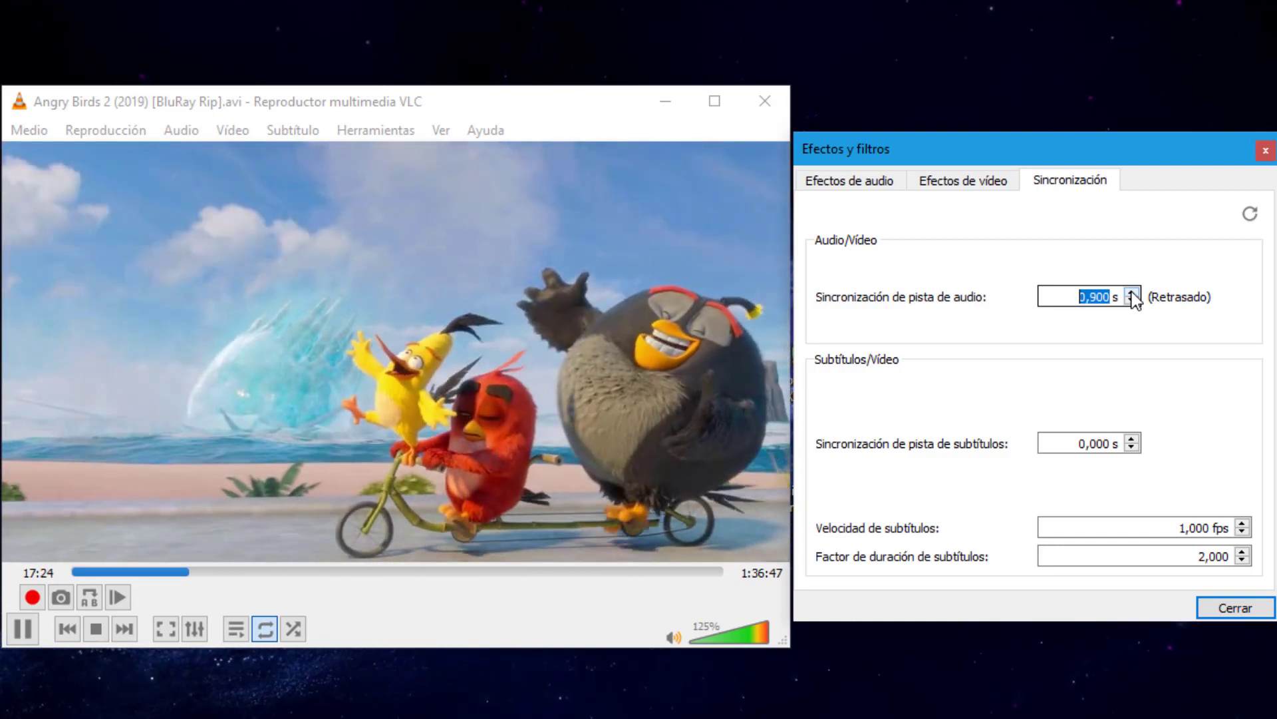
click(1131, 292)
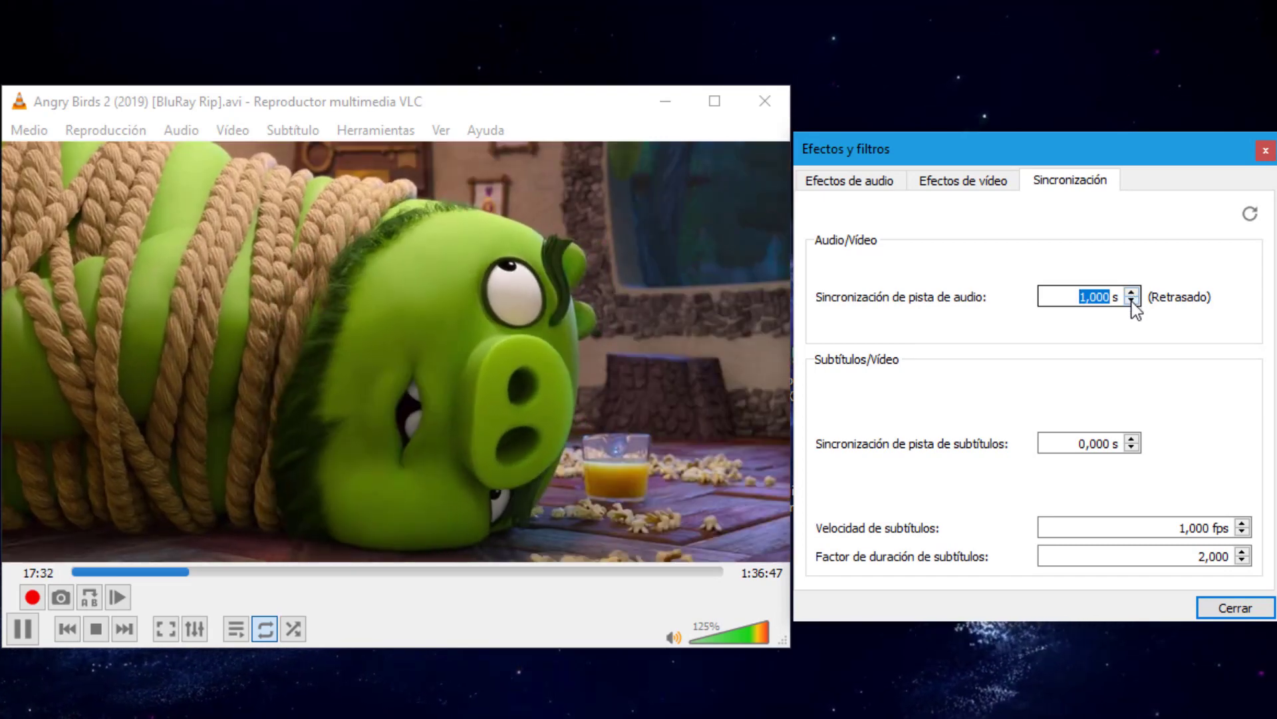
click(1131, 302)
click(1131, 301)
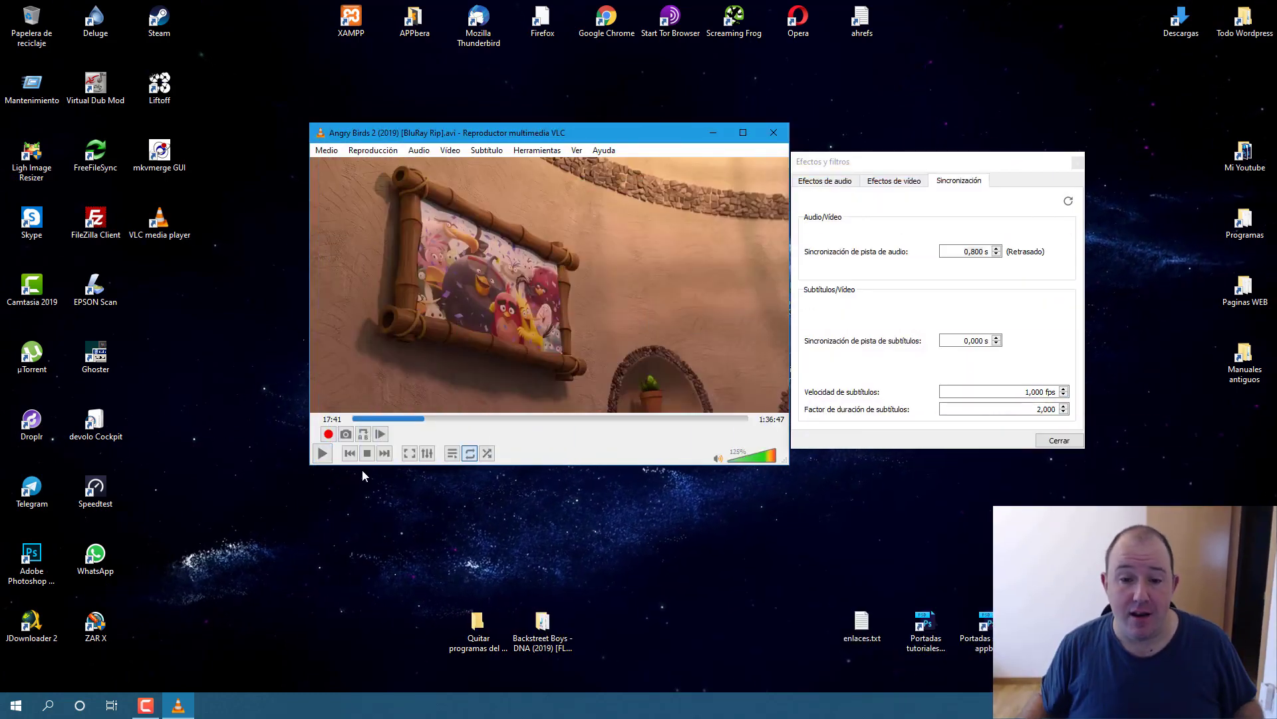
Check the film in full screen, and close the effects and filters window and the player
double_click(481, 325)
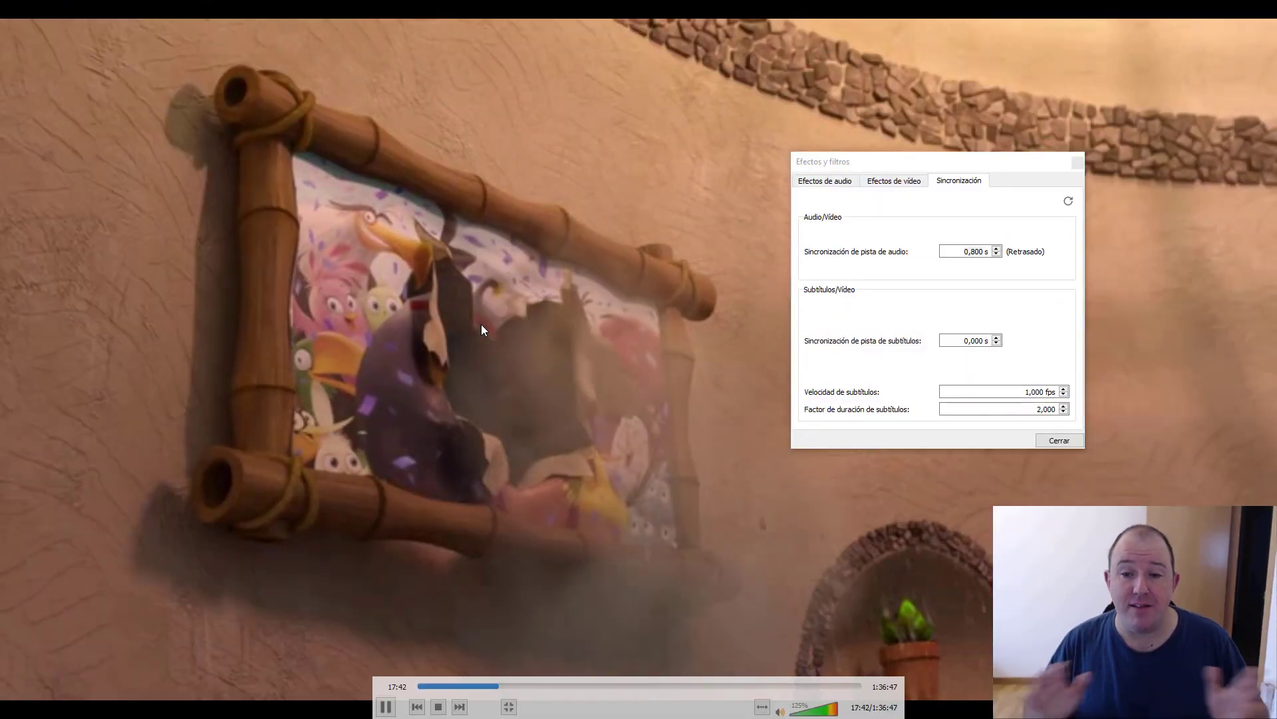
click(1074, 161)
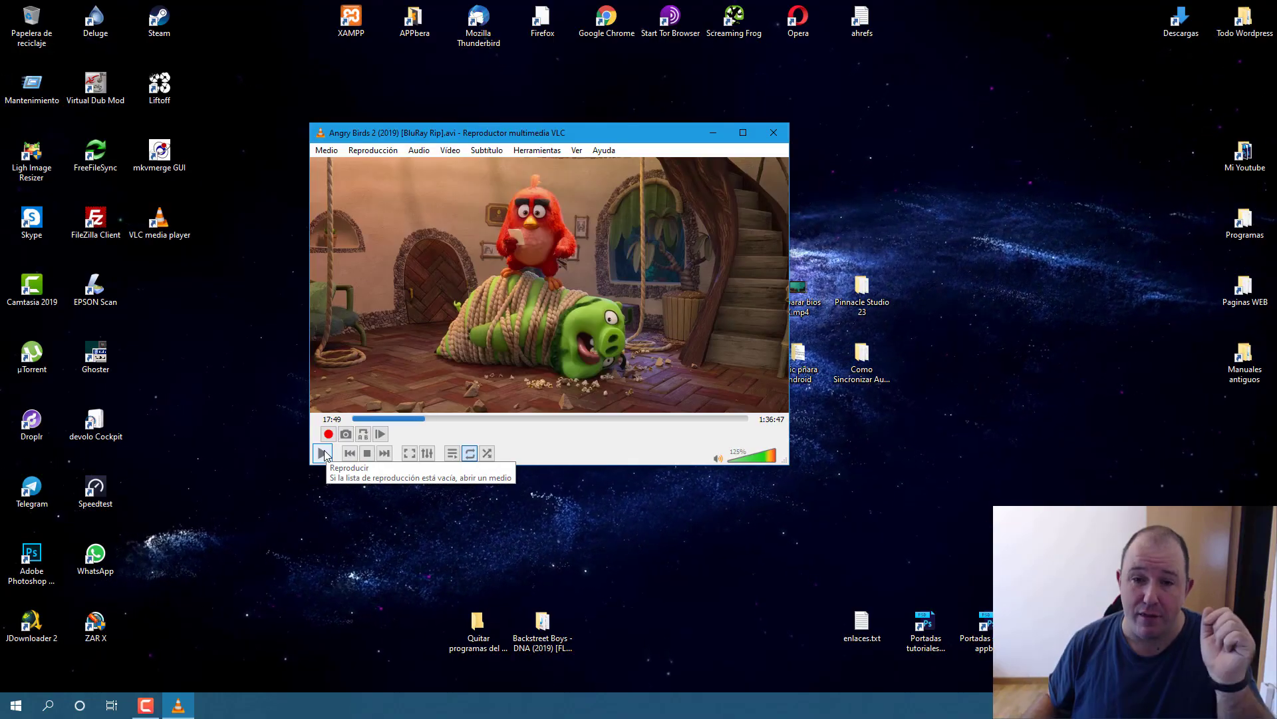
click(774, 133)
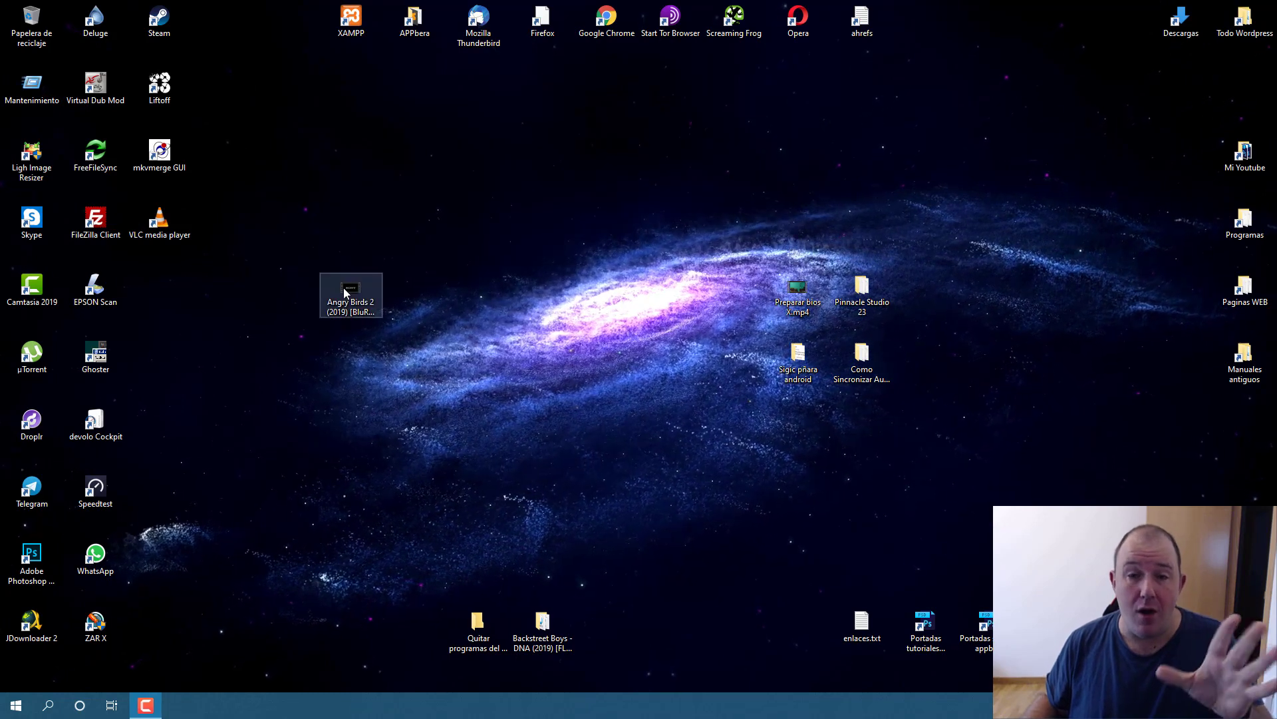